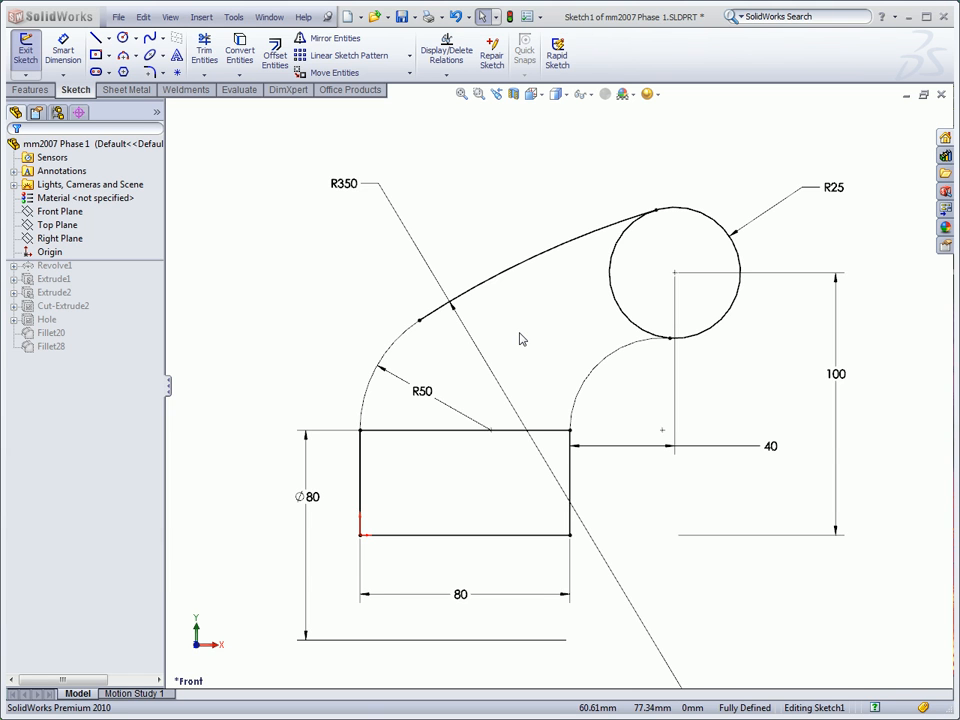
- Set the radius of the long upper arc to 200 mm
{"action": "double_click", "coordinate": [341, 186]}
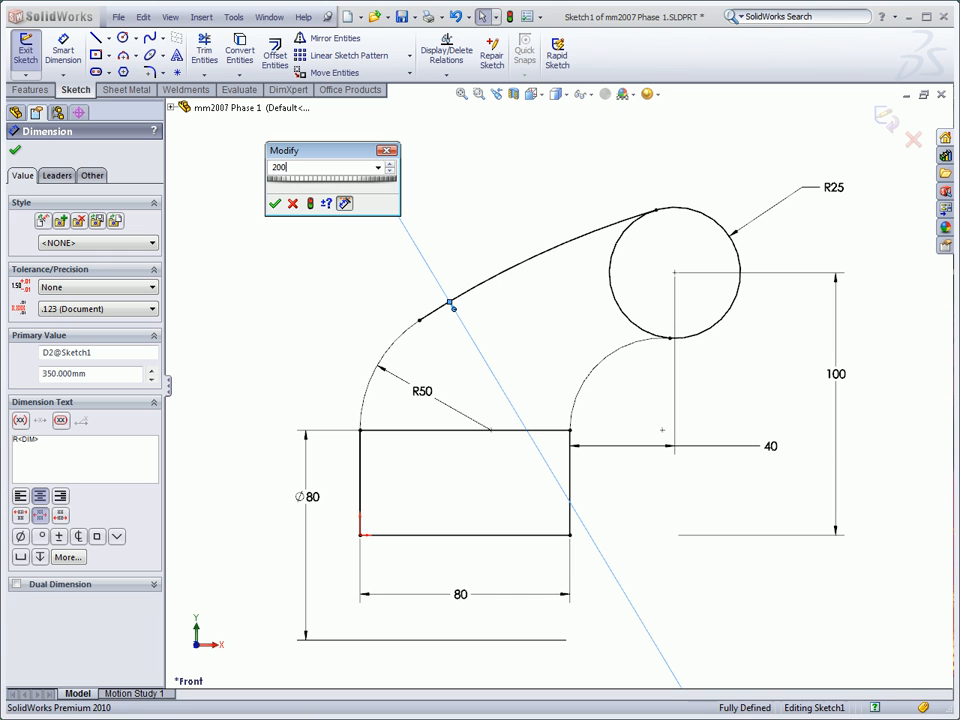
{"action": "type", "text": "200"}
{"action": "key", "text": "Return"}
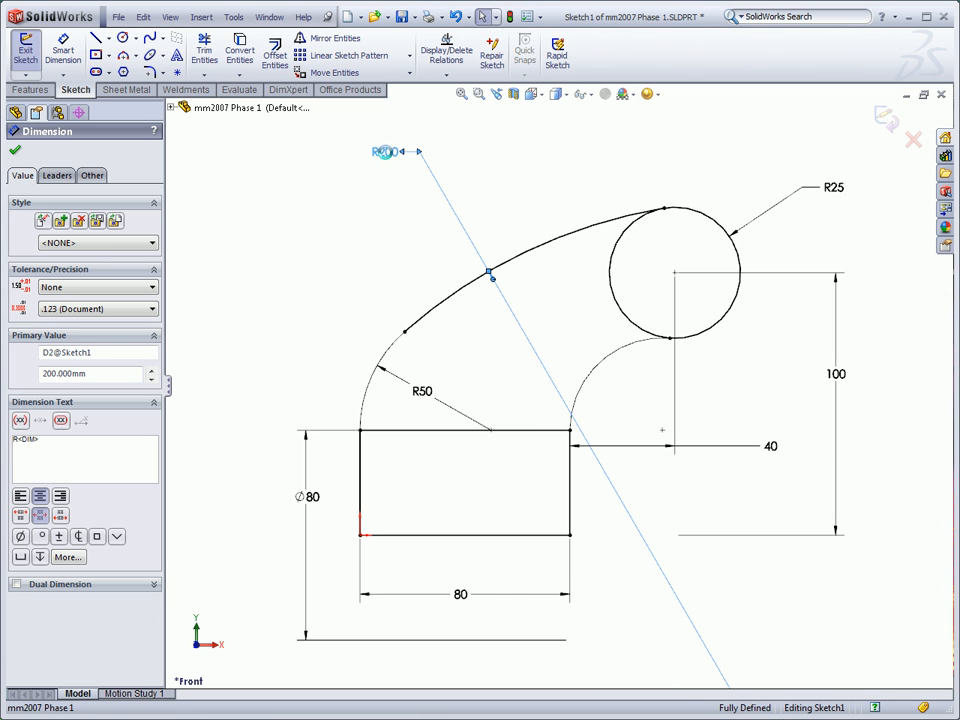
- Set the radius of the long upper arc to 210 mm and save the part
{"action": "double_click", "coordinate": [385, 152]}
{"action": "left_click_drag", "start_coordinate": [395, 133], "coordinate": [281, 244]}
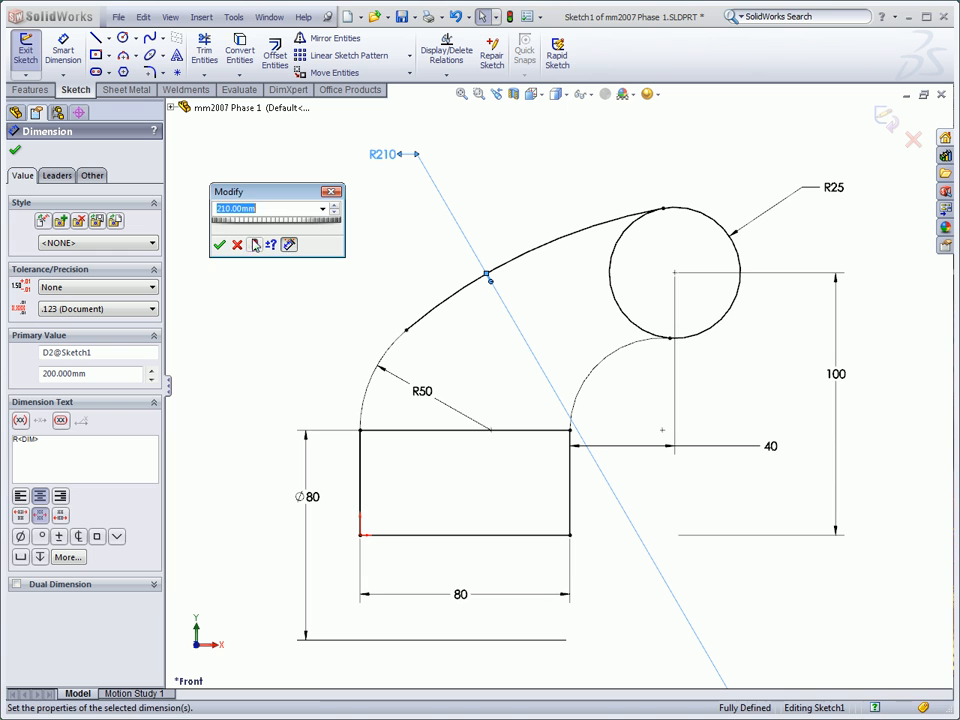
{"action": "left_click", "coordinate": [220, 246]}
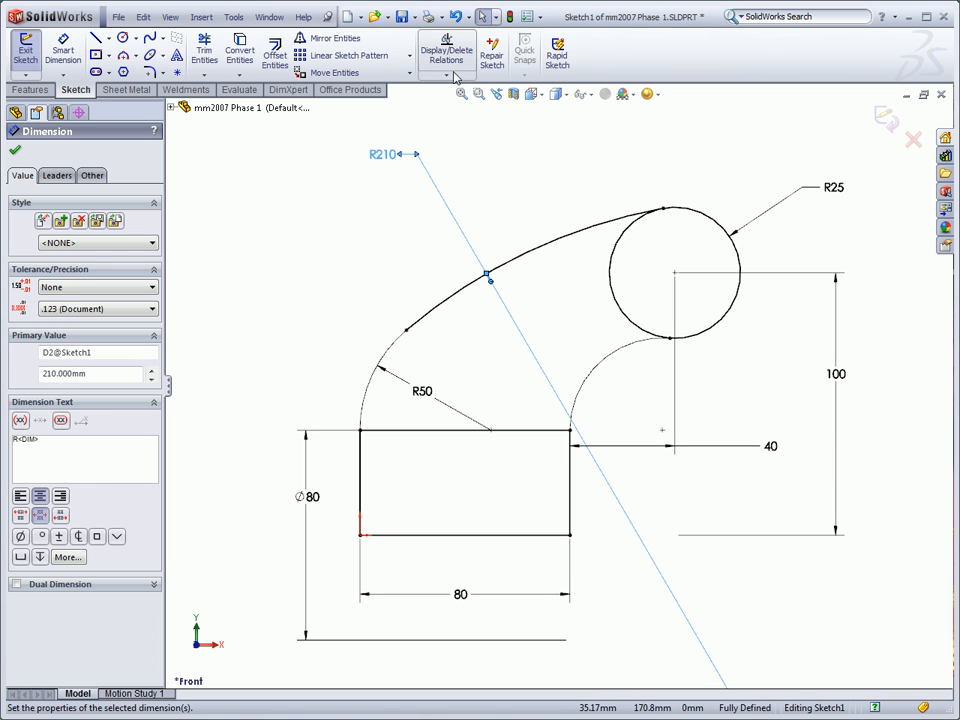
{"action": "left_click", "coordinate": [403, 17]}
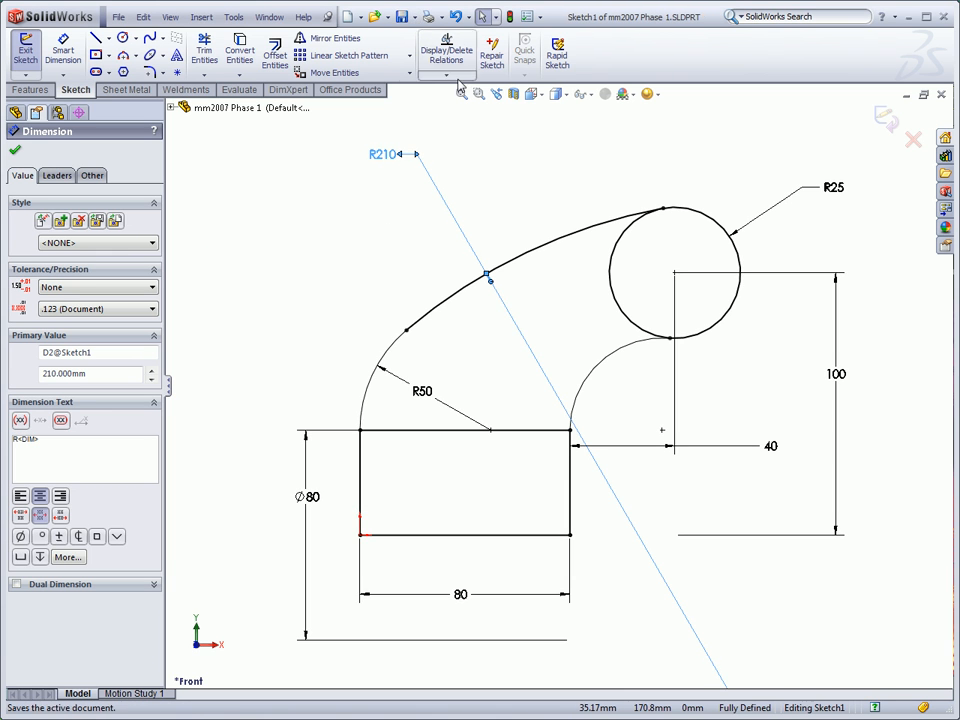
{"action": "left_click", "coordinate": [508, 180]}
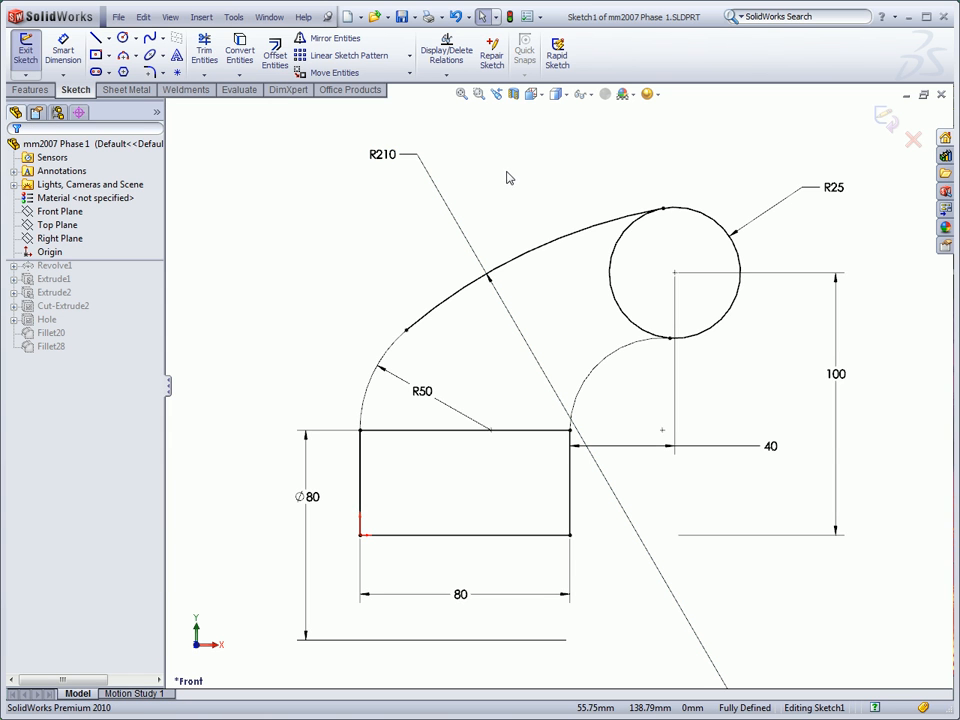
- Display the R210 dimension as foreshortened and move its jogged leader's centre end farther down, outside the lower fillet arc
{"action": "left_click", "coordinate": [461, 95]}
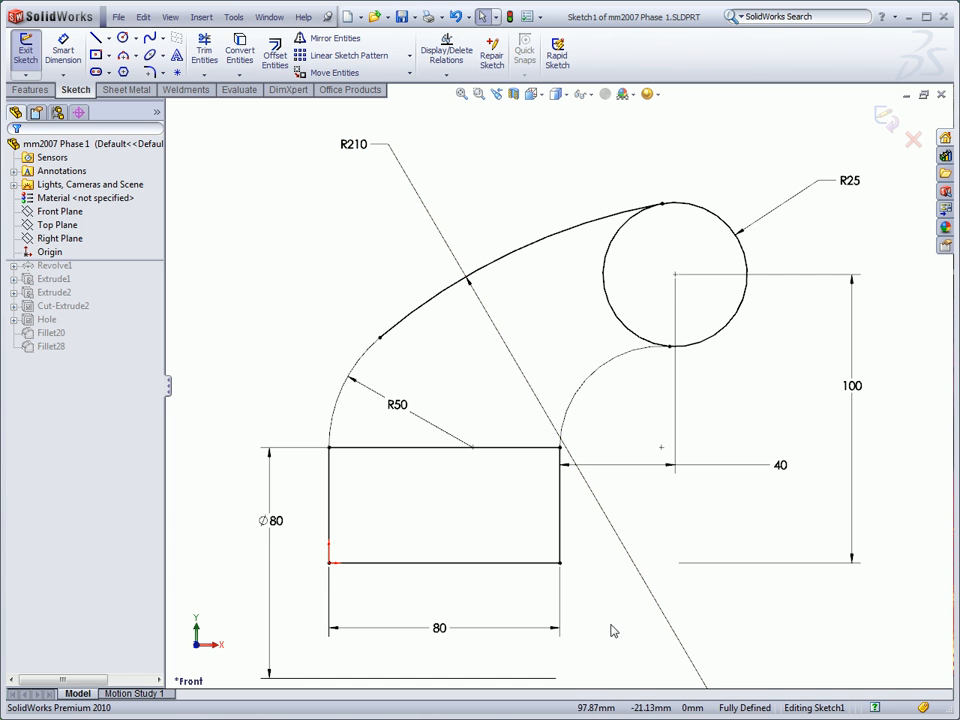
{"action": "key", "text": "f"}
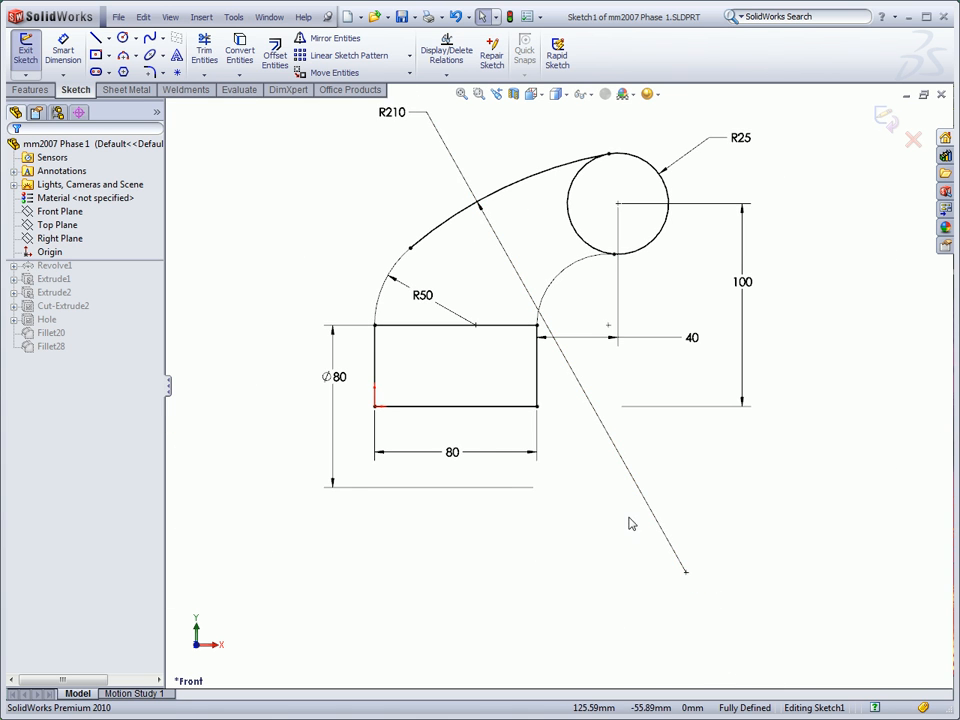
{"action": "left_click", "coordinate": [461, 94]}
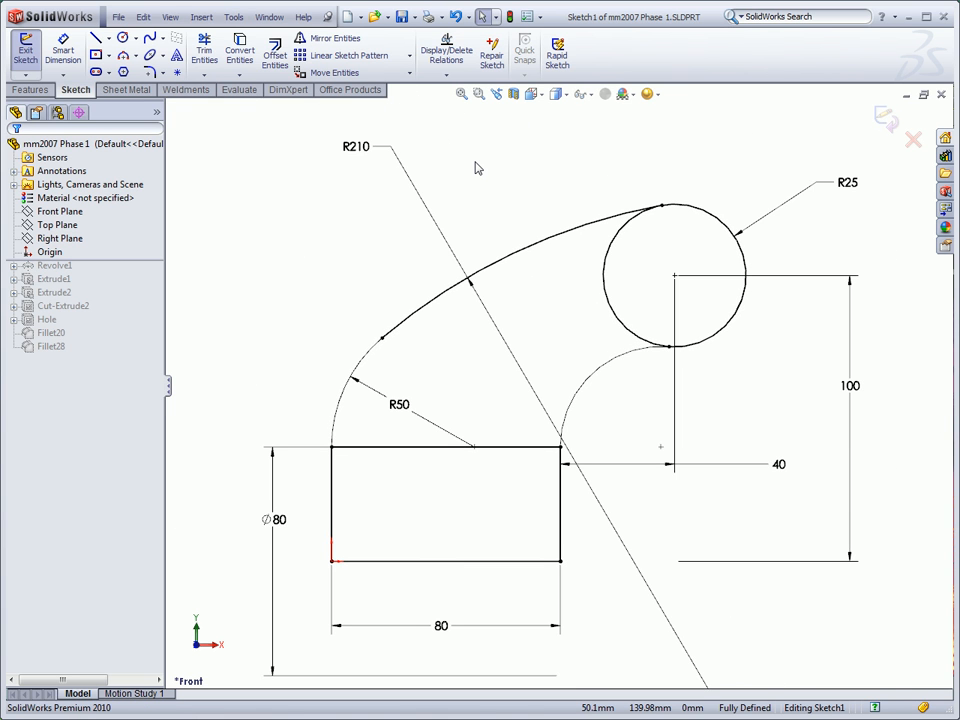
{"action": "left_click", "coordinate": [358, 153]}
{"action": "right_click", "coordinate": [360, 151]}
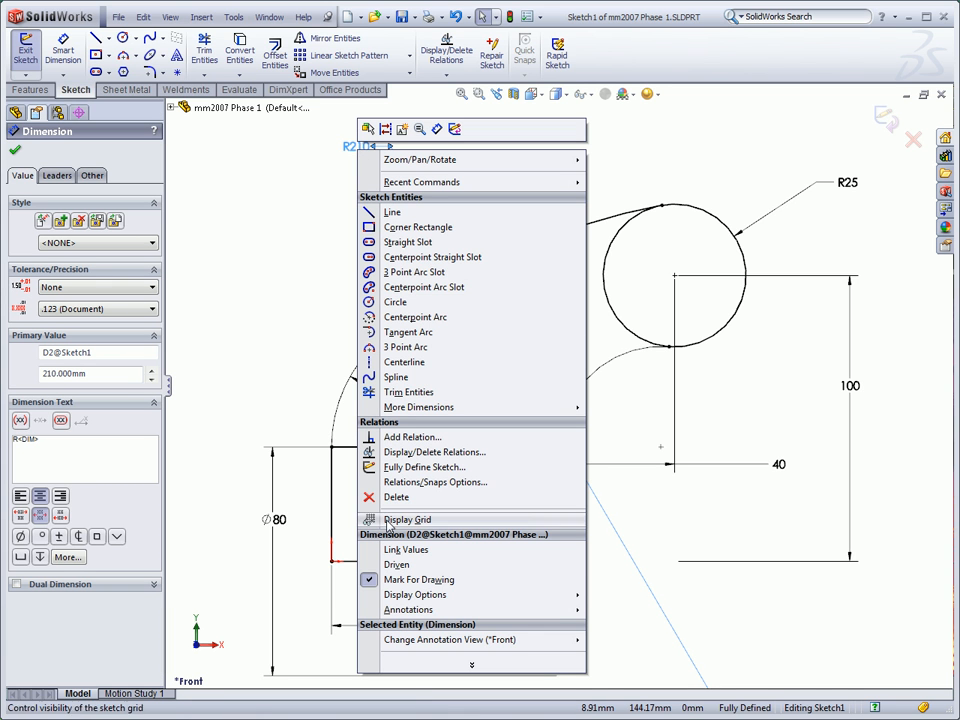
{"action": "mouse_move", "coordinate": [404, 598]}
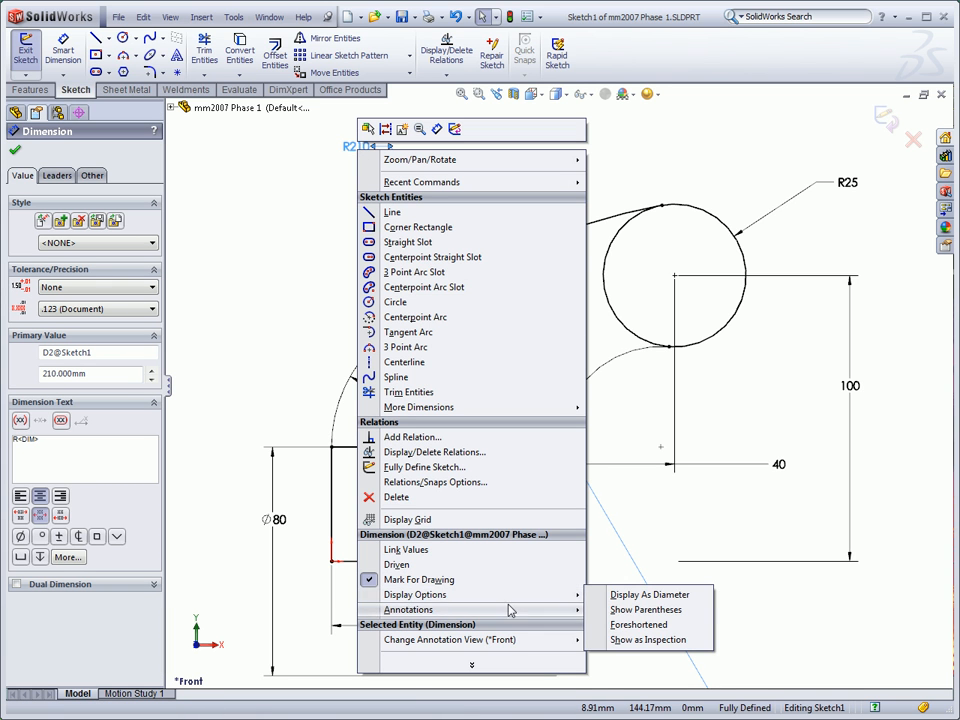
{"action": "left_click", "coordinate": [614, 625]}
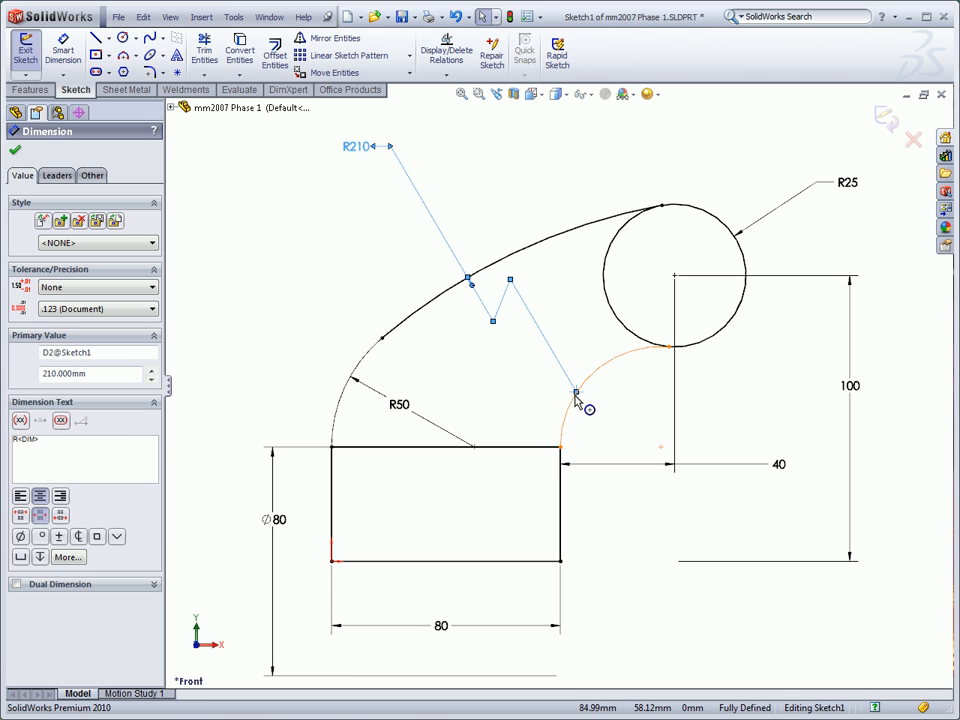
{"action": "left_click_drag", "start_coordinate": [577, 393], "coordinate": [621, 456]}
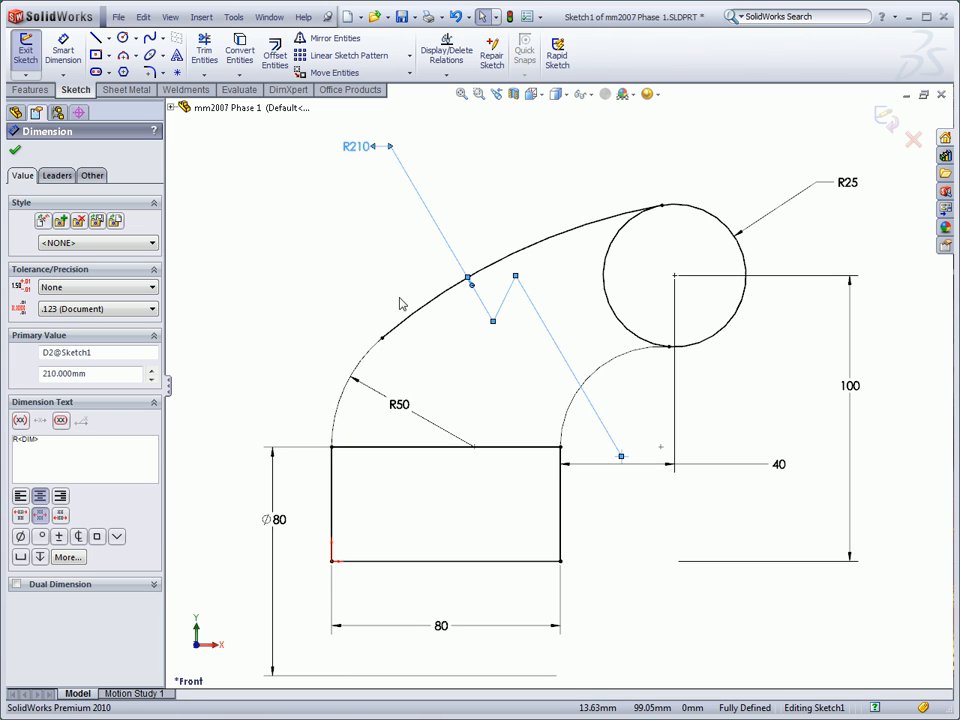
- Sketch a circle about 20.4 mm in diameter inside the rectangle, near its left side
{"action": "right_click", "coordinate": [328, 268]}
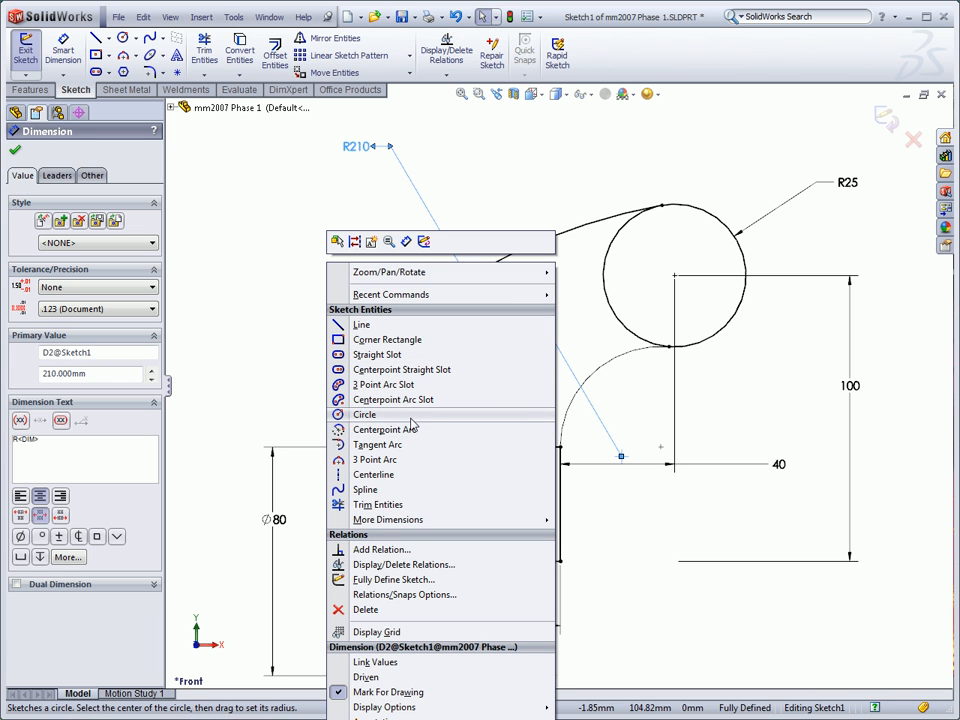
{"action": "left_click", "coordinate": [378, 416]}
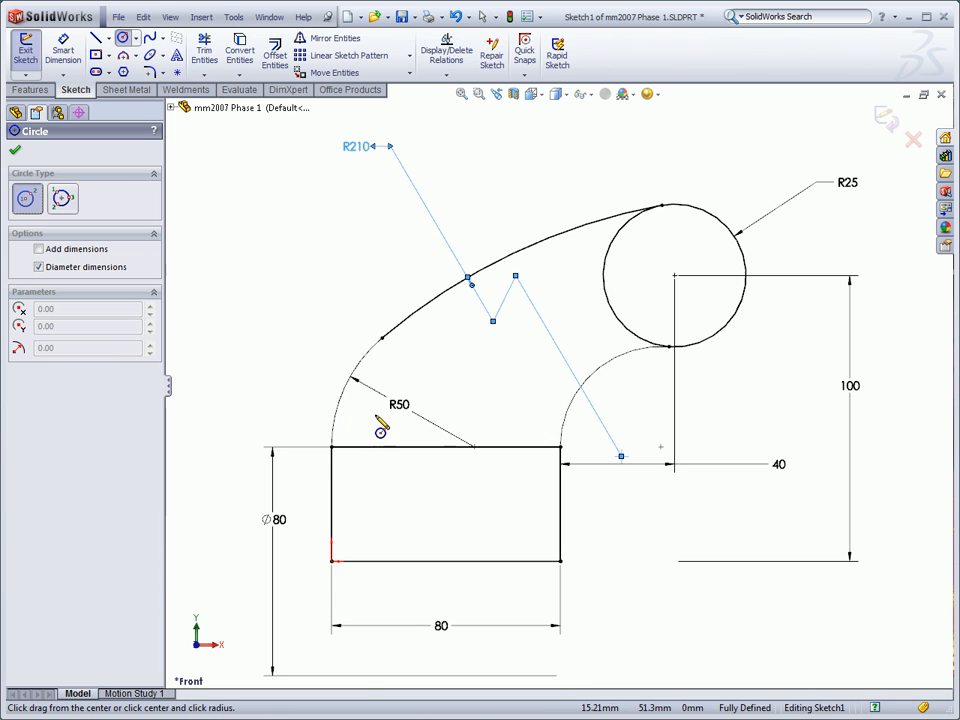
{"action": "left_click_drag", "start_coordinate": [375, 494], "coordinate": [391, 523]}
- Dimension the small circle's centre from the rectangle's upper edge, with a negative distance of about -13.75 mm to place it above the edge
{"action": "right_click", "coordinate": [307, 413]}
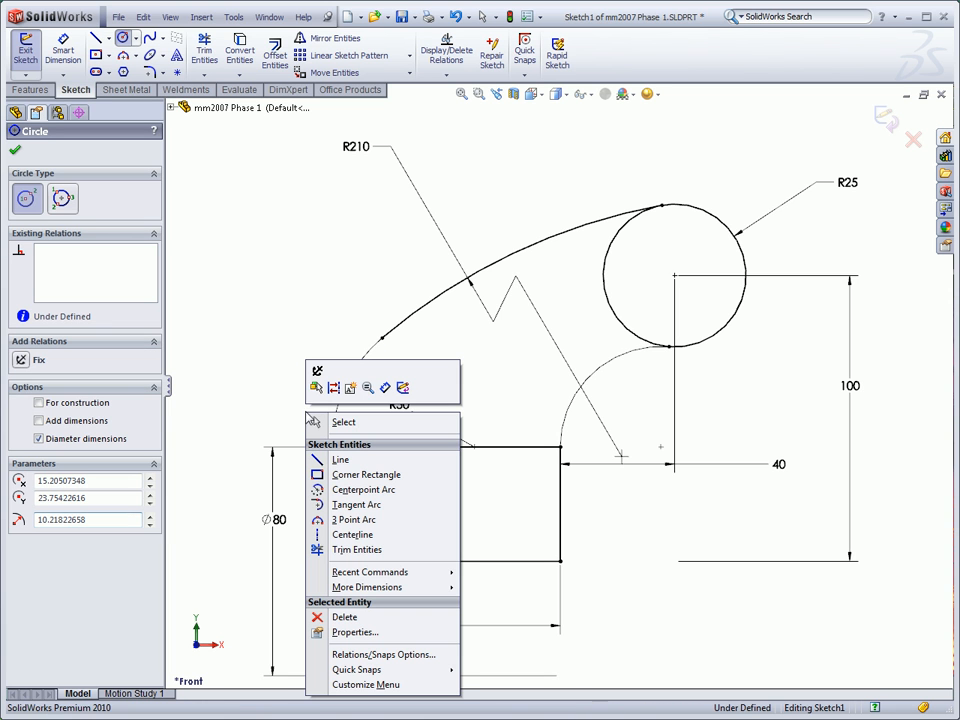
{"action": "left_click", "coordinate": [383, 395]}
{"action": "left_click", "coordinate": [349, 385]}
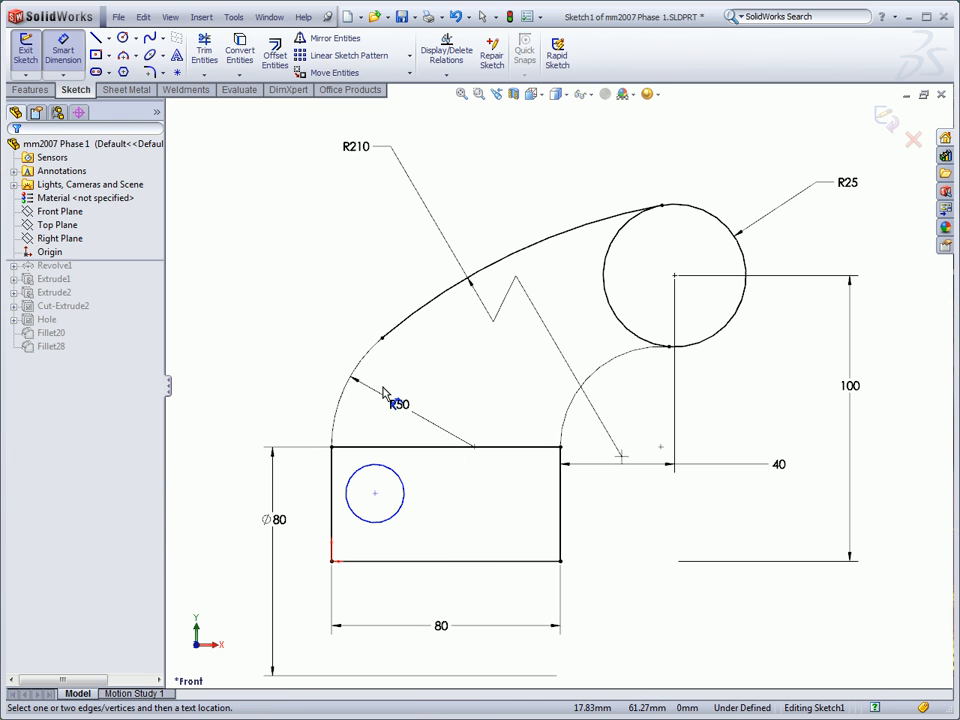
{"action": "left_click", "coordinate": [375, 405]}
{"action": "left_click", "coordinate": [377, 465]}
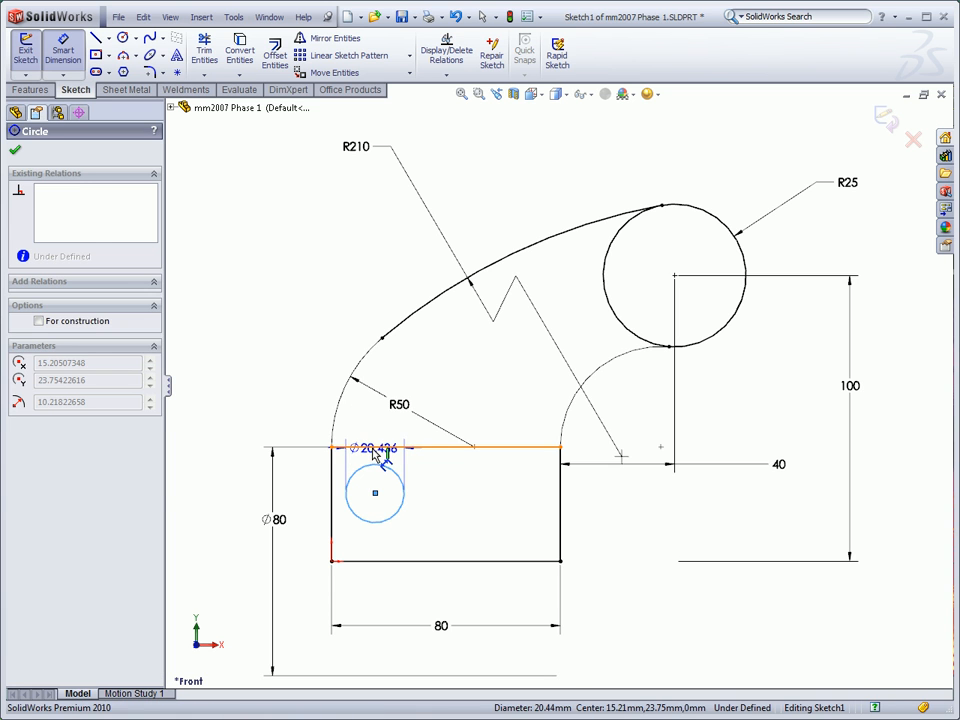
{"action": "left_click", "coordinate": [376, 448]}
{"action": "left_click", "coordinate": [292, 405]}
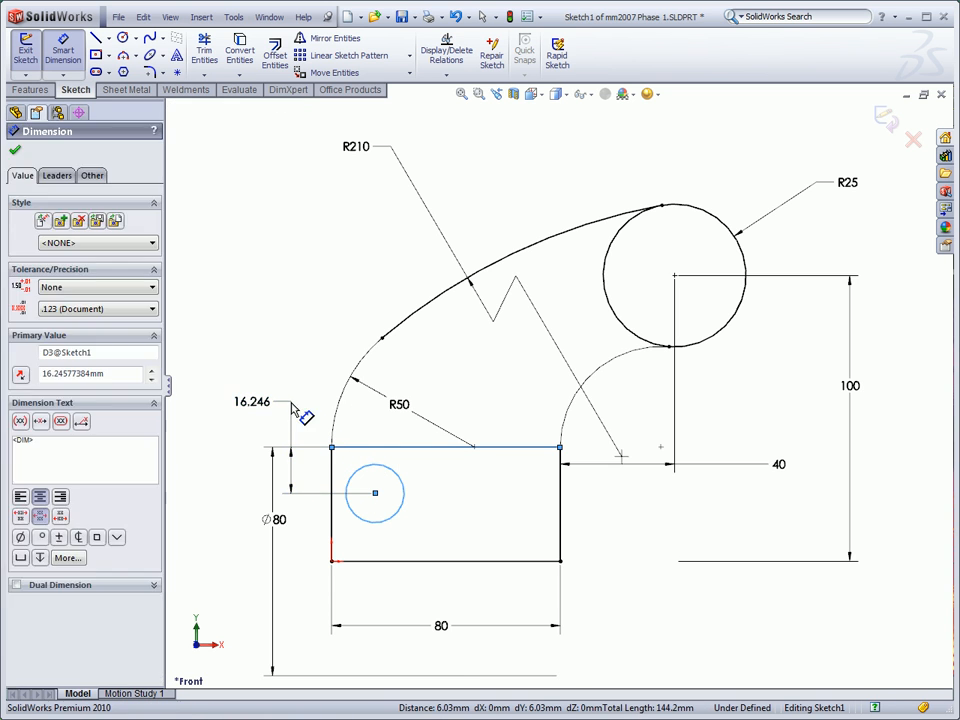
{"action": "left_click_drag", "start_coordinate": [299, 378], "coordinate": [245, 335]}
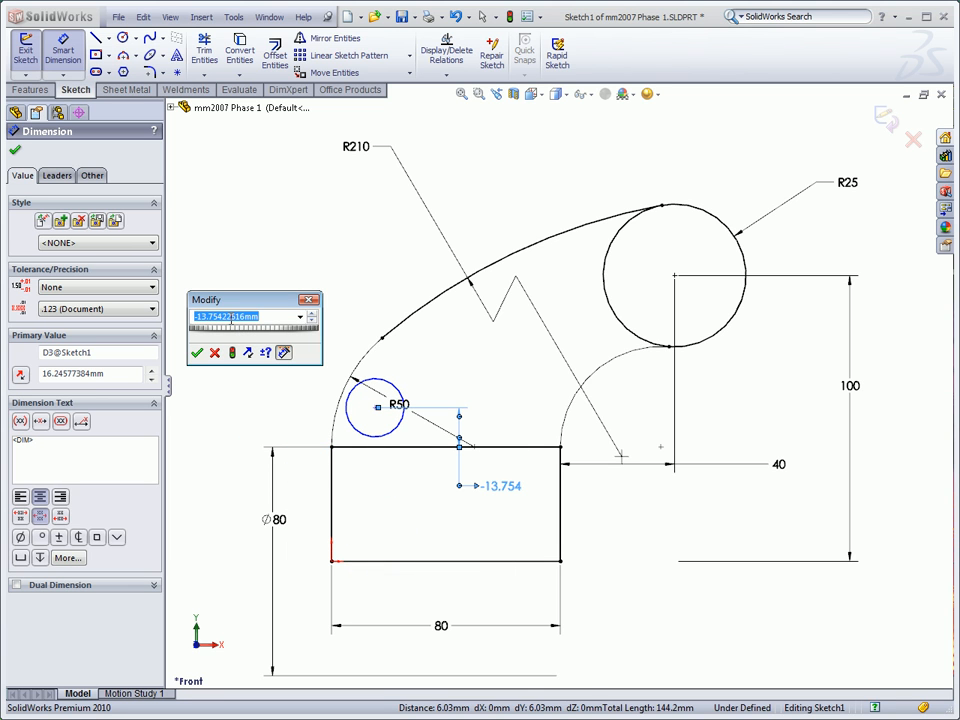
{"action": "left_click", "coordinate": [199, 354]}
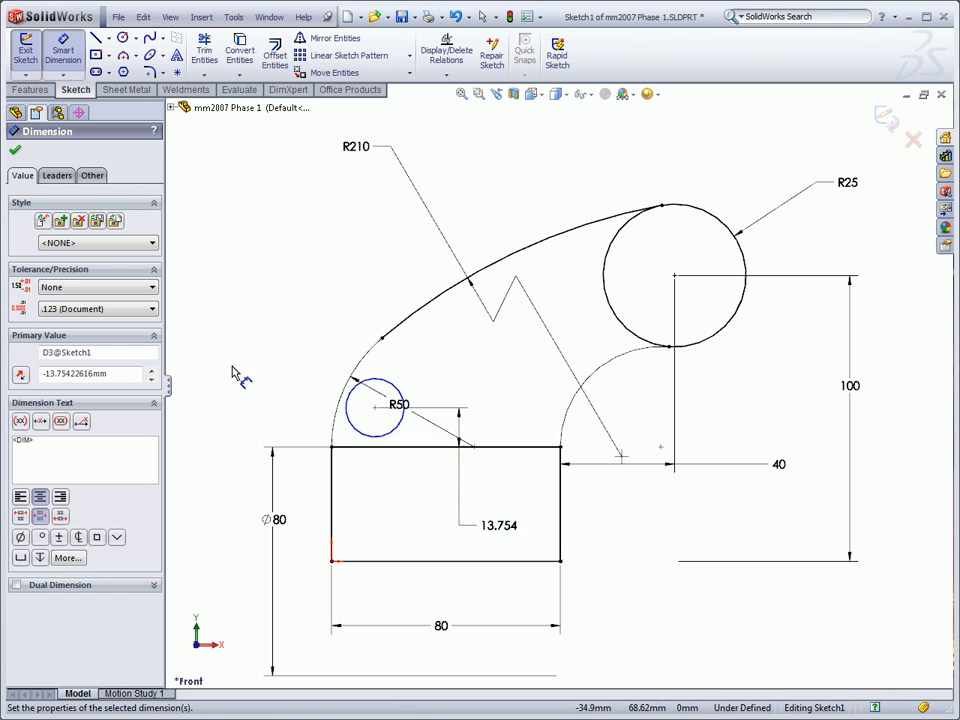
{"action": "left_click", "coordinate": [232, 368]}
{"action": "key", "text": "Escape"}
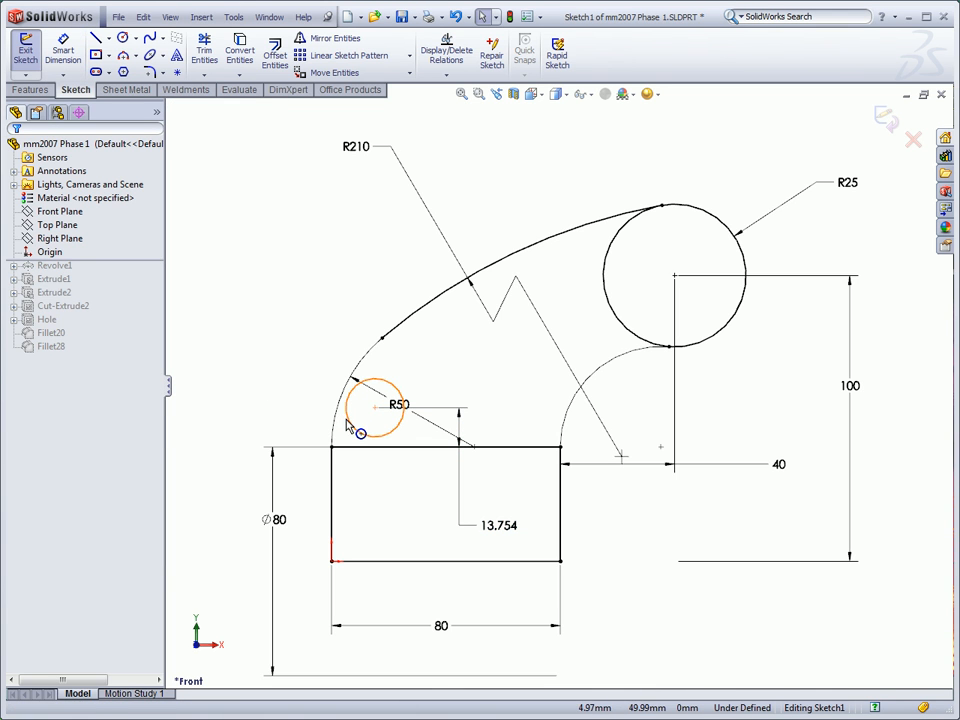
- Delete the small circle together with its associated dimension
{"action": "left_click", "coordinate": [349, 425]}
{"action": "key", "text": "Delete"}
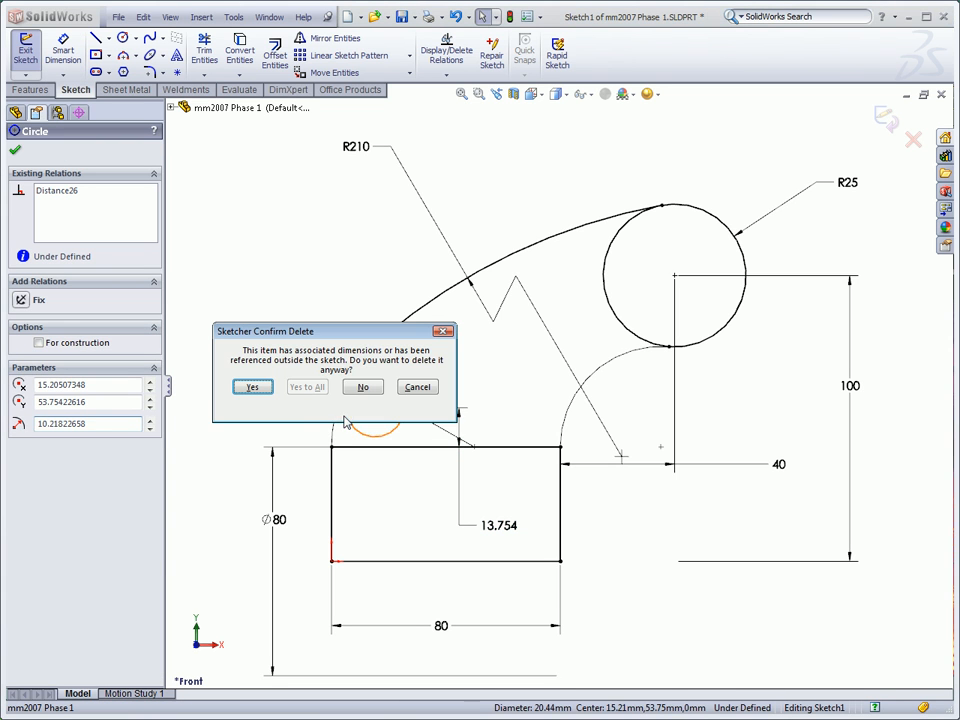
{"action": "left_click", "coordinate": [258, 388]}
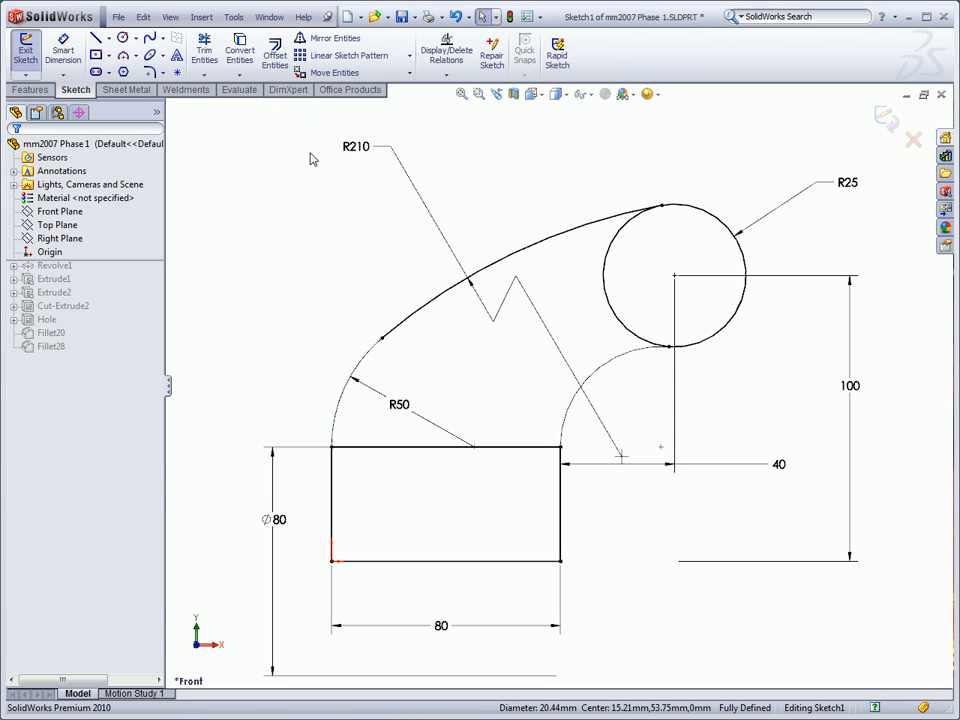
- Create a linear sketch pattern of the rectangle's left edge along the X-axis with 8 instances spaced 10 mm apart
{"action": "left_click", "coordinate": [335, 55]}
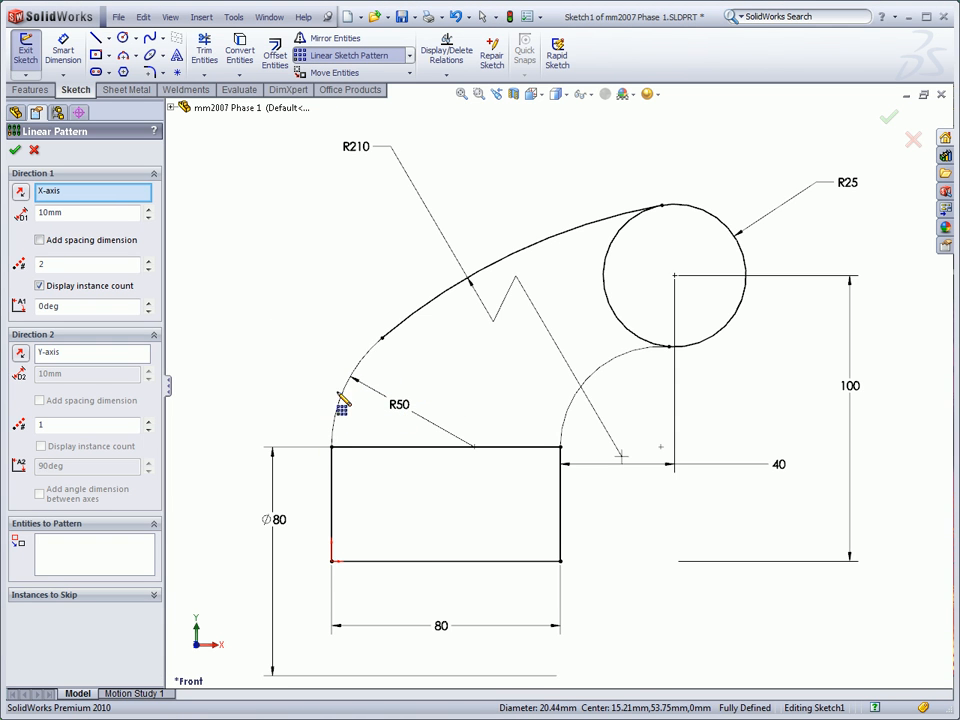
{"action": "left_click", "coordinate": [331, 470]}
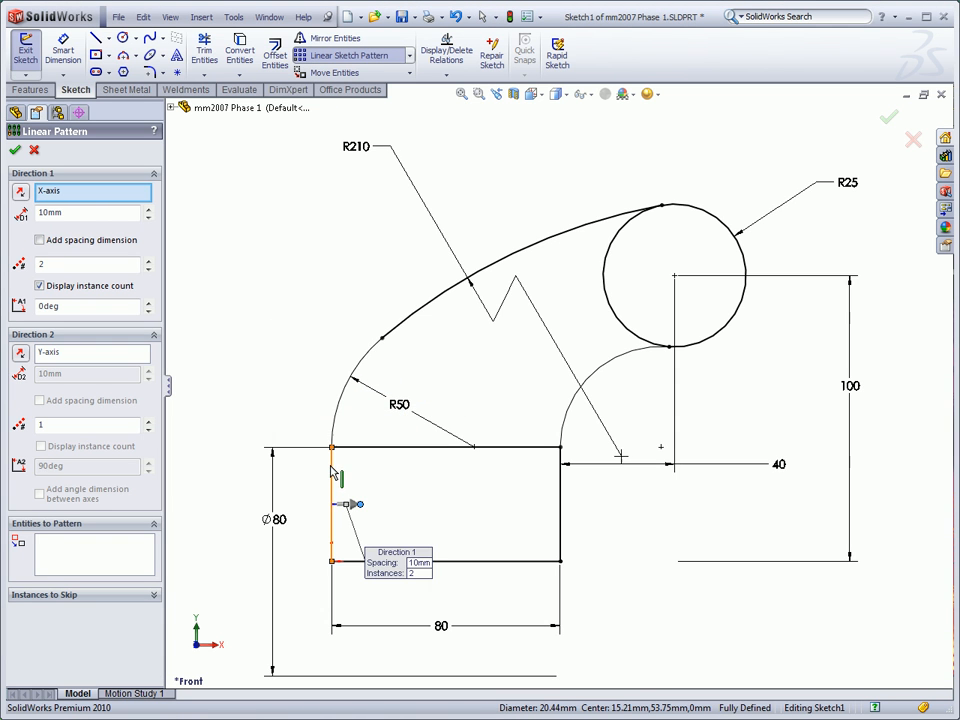
{"action": "left_click", "coordinate": [149, 261]}
{"action": "left_click", "coordinate": [149, 261]}
{"action": "left_click", "coordinate": [149, 261]}
{"action": "left_click", "coordinate": [149, 261]}
{"action": "left_click", "coordinate": [15, 152]}
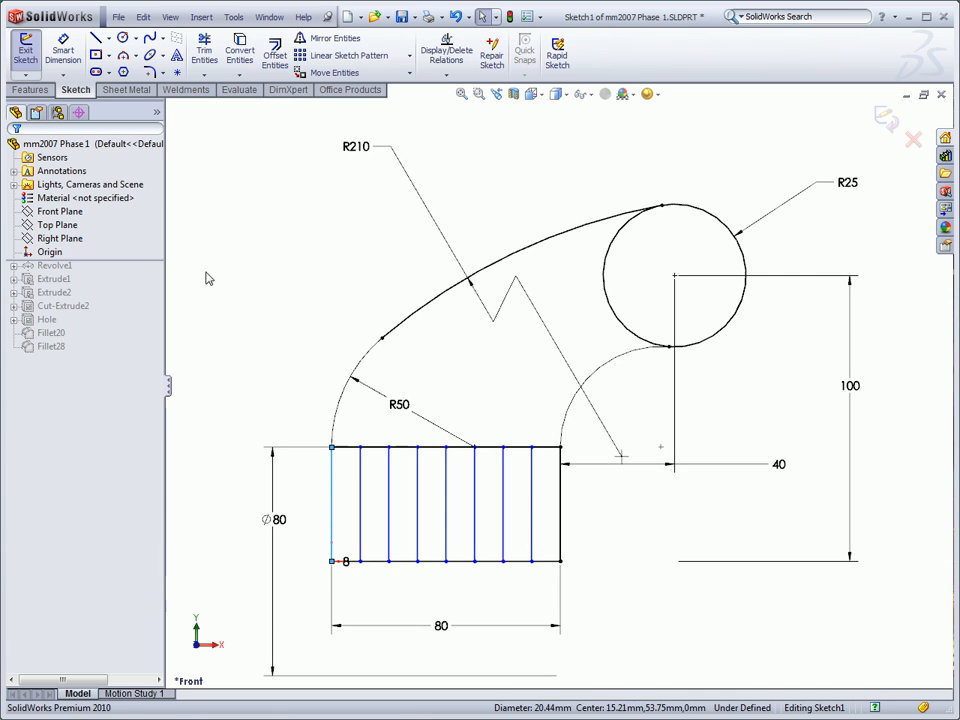
- Pattern the rectangle's upper edge downward along the Y-axis with 4 instances spaced 10 mm apart, keeping a single instance in X
{"action": "left_click", "coordinate": [375, 448]}
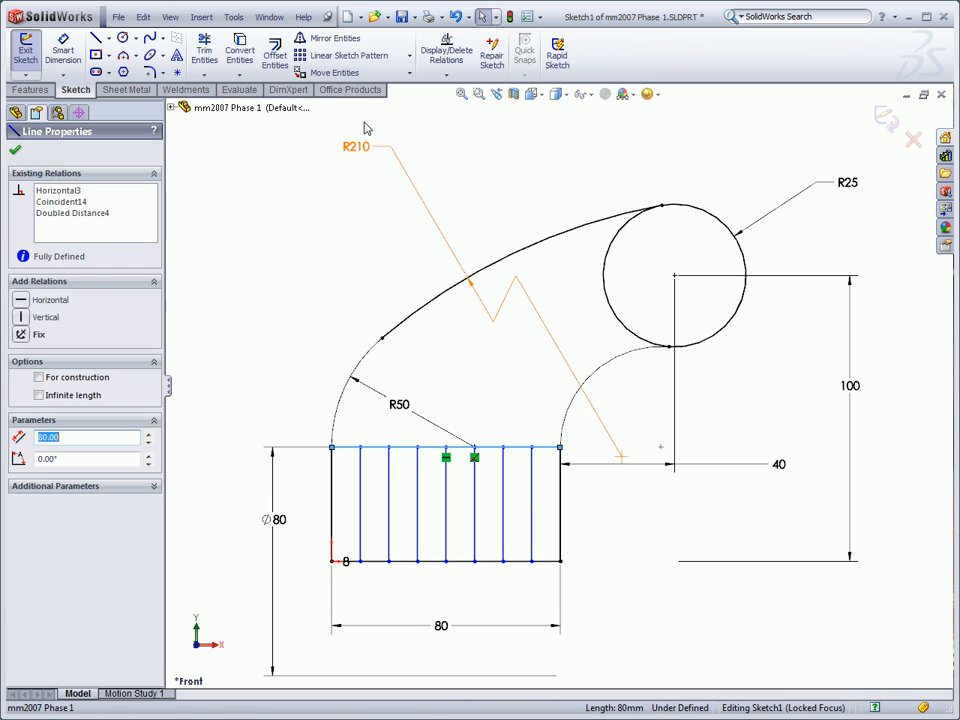
{"action": "left_click", "coordinate": [335, 55]}
{"action": "left_click", "coordinate": [22, 354]}
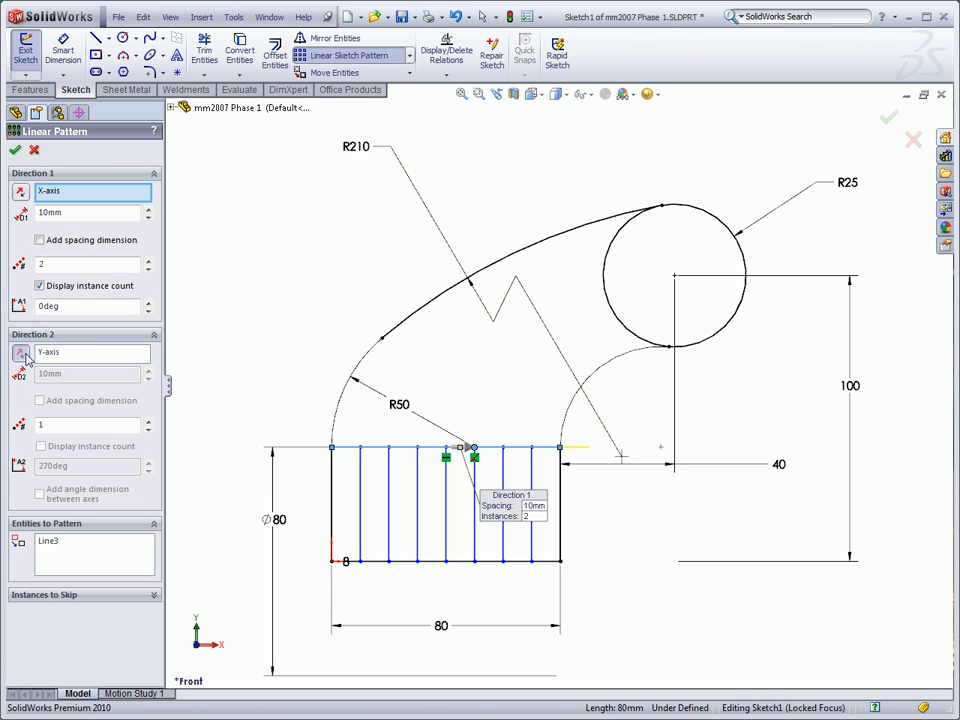
{"action": "left_click", "coordinate": [147, 270]}
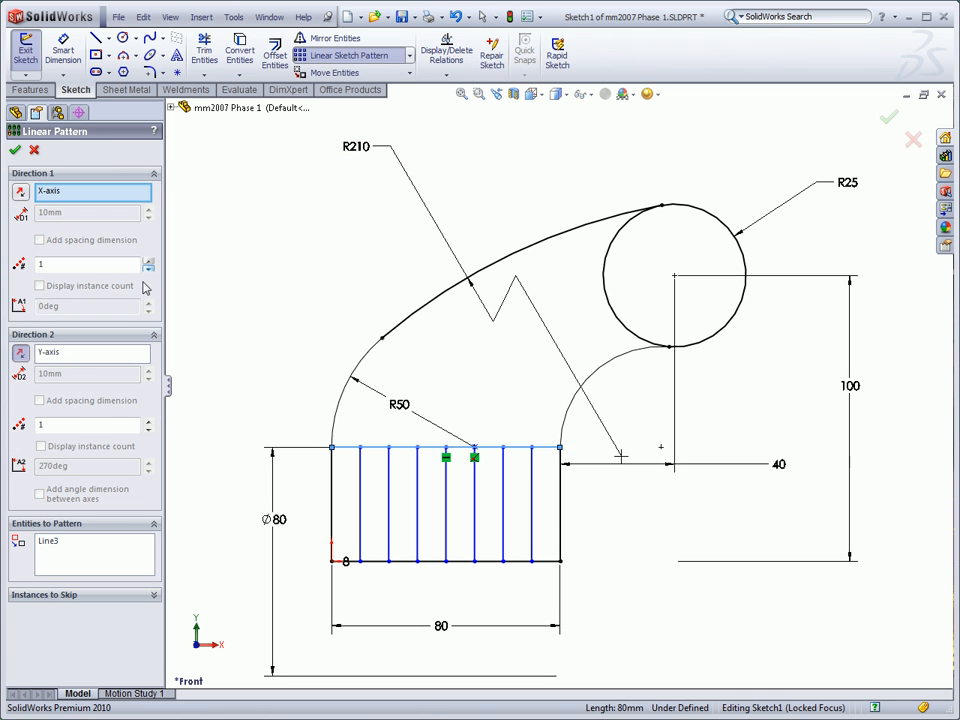
{"action": "left_click", "coordinate": [148, 421]}
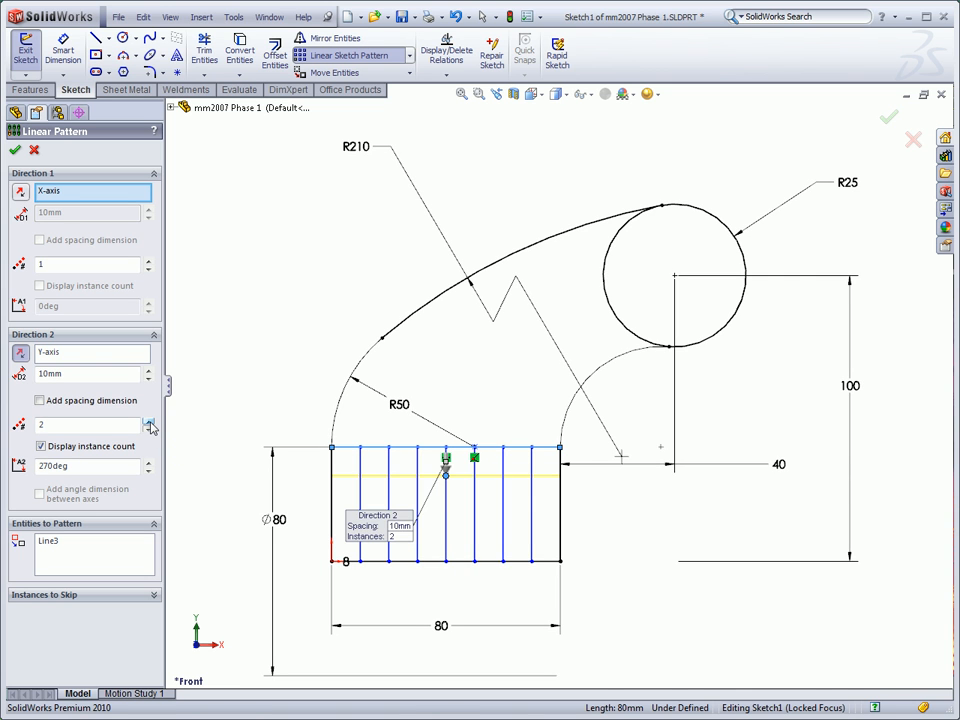
{"action": "left_click", "coordinate": [148, 421]}
{"action": "left_click", "coordinate": [148, 421]}
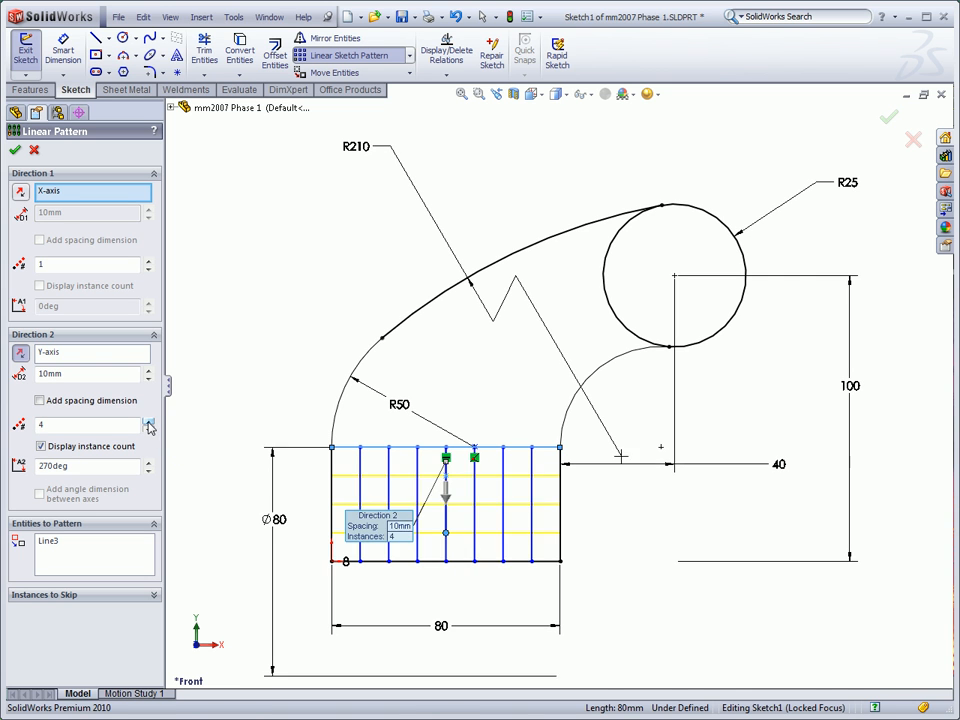
{"action": "left_click", "coordinate": [15, 151]}
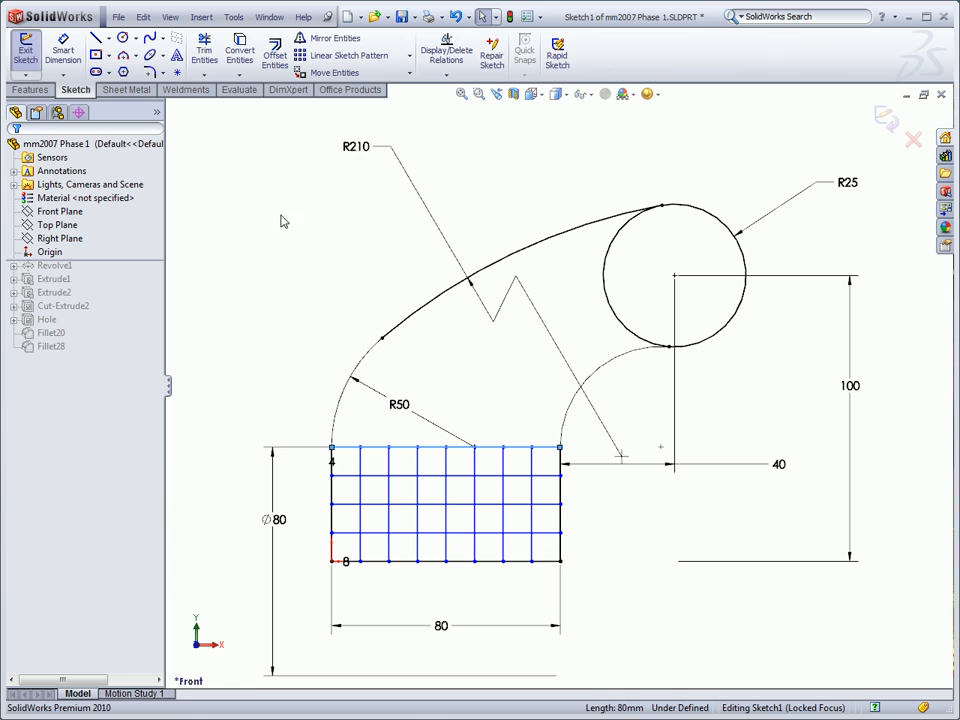
- Power-trim the crossing grid segments inside the rectangle along a freehand path through the upper and middle rows
{"action": "left_click", "coordinate": [204, 50]}
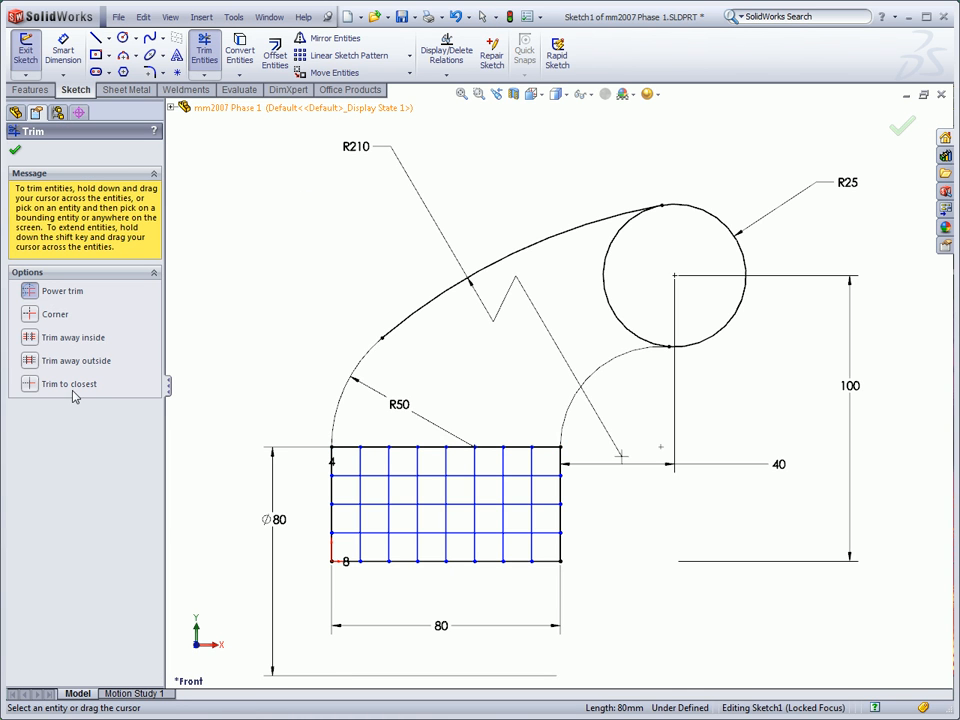
{"action": "mouse_move", "coordinate": [349, 461]}
{"action": "left_mouse_down"}
{"action": "mouse_move", "coordinate": [514, 471]}
{"action": "mouse_move", "coordinate": [473, 521]}
{"action": "left_mouse_up"}
{"action": "mouse_move", "coordinate": [432, 465]}
{"action": "left_mouse_down"}
{"action": "mouse_move", "coordinate": [371, 519]}
{"action": "mouse_move", "coordinate": [352, 512]}
{"action": "mouse_move", "coordinate": [354, 478]}
{"action": "mouse_move", "coordinate": [356, 490]}
{"action": "left_mouse_up"}
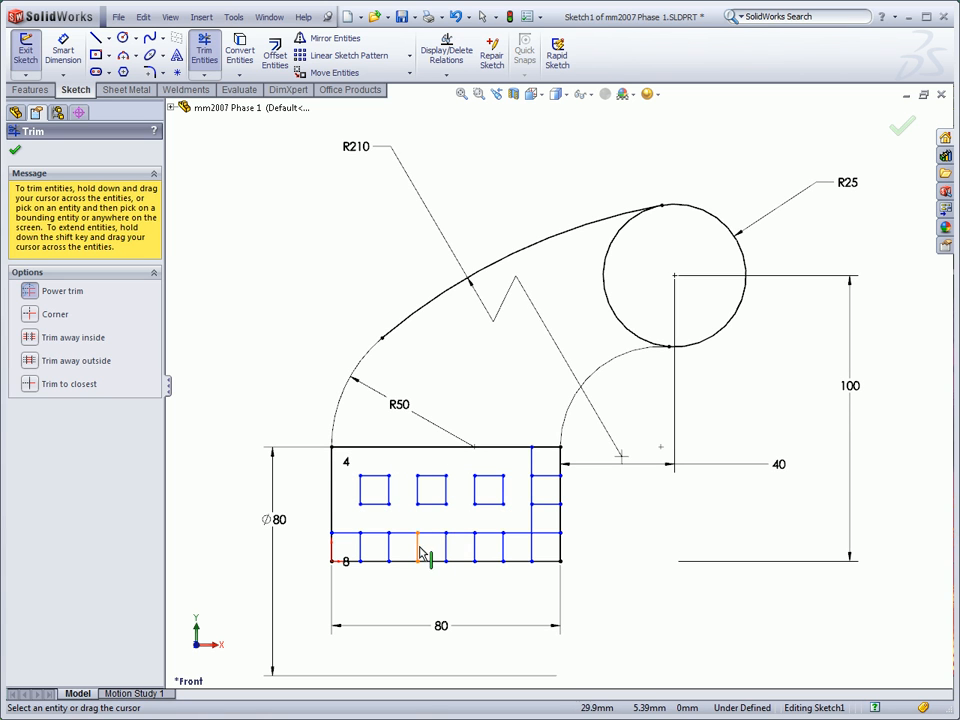
{"action": "left_click", "coordinate": [15, 151]}
- Sketch a center rectangle about 154 by 59 mm in the empty area to the left of the profile
{"action": "left_click", "coordinate": [461, 94]}
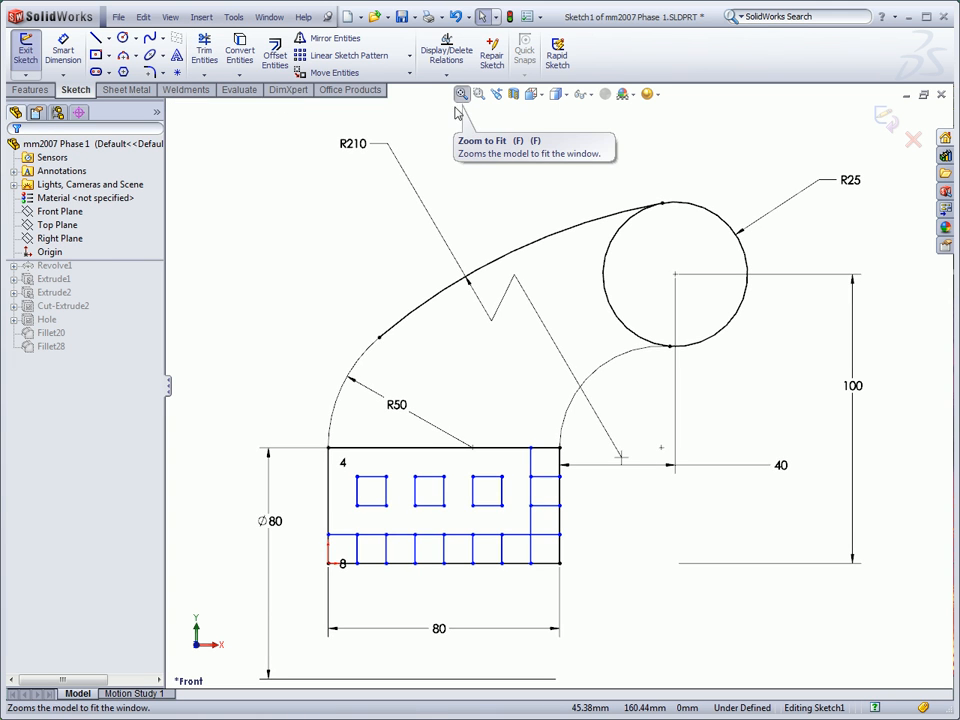
{"action": "scroll", "coordinate": [300, 330], "scroll_direction": "up", "scroll_amount": 3}
{"action": "middle_click_drag", "start_coordinate": [300, 330], "coordinate": [573, 361], "text": "ctrl"}
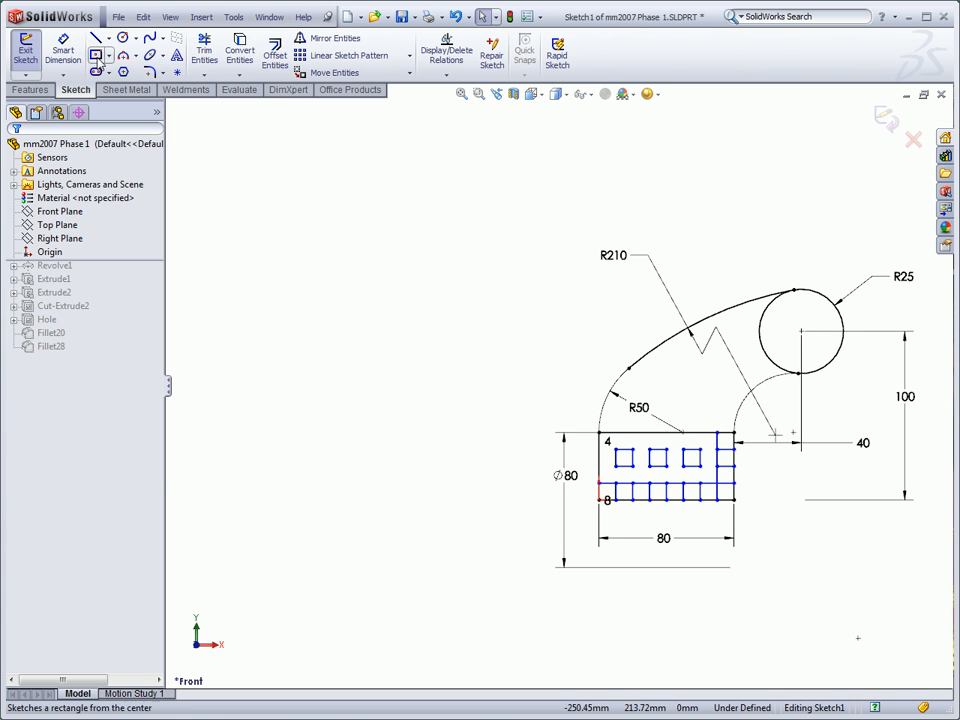
{"action": "mouse_move", "coordinate": [313, 289]}
{"action": "left_mouse_down"}
{"action": "mouse_move", "coordinate": [456, 341]}
{"action": "mouse_move", "coordinate": [443, 339]}
{"action": "left_mouse_up"}
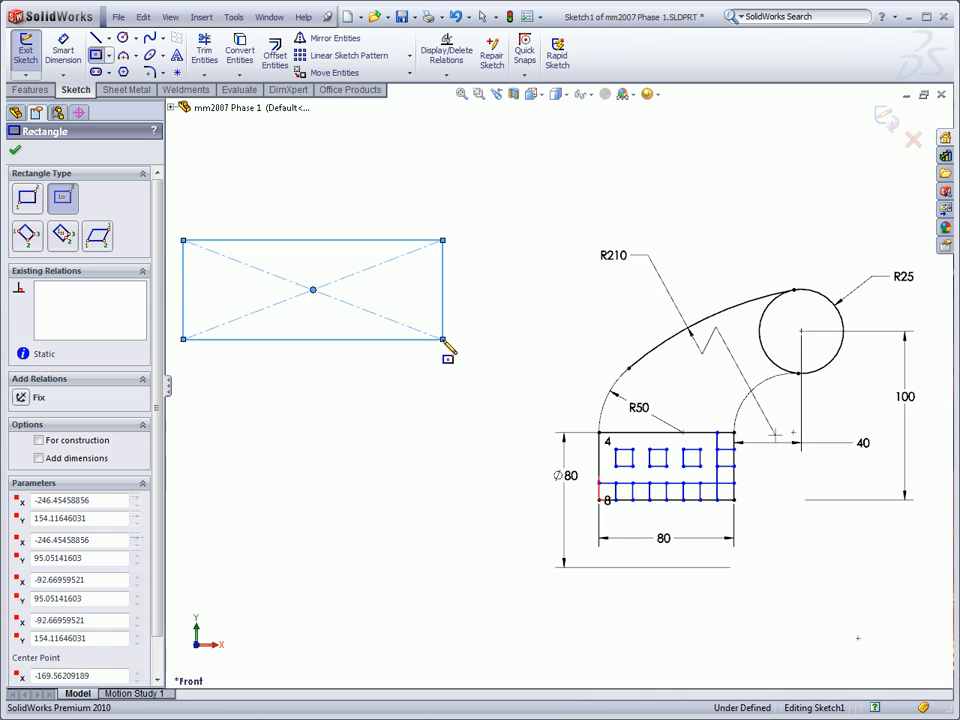
- Sketch a 3 point arc slot with about 73.4 mm radius and 29.4 mm width below the new rectangle
{"action": "right_click", "coordinate": [420, 433]}
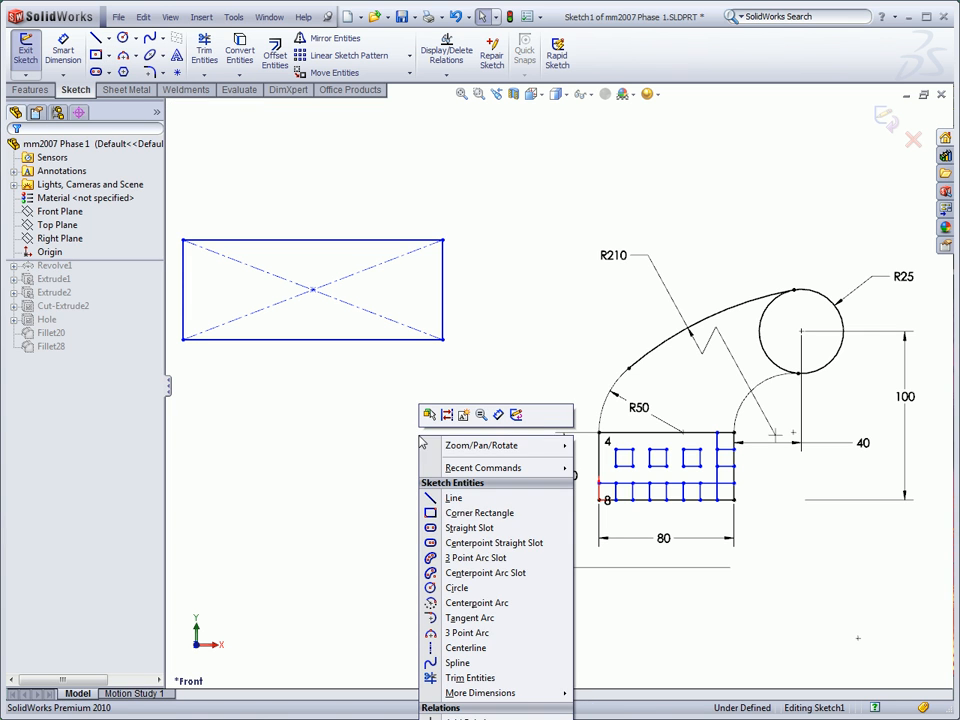
{"action": "left_click", "coordinate": [462, 558]}
{"action": "left_click", "coordinate": [323, 552]}
{"action": "left_click", "coordinate": [484, 445]}
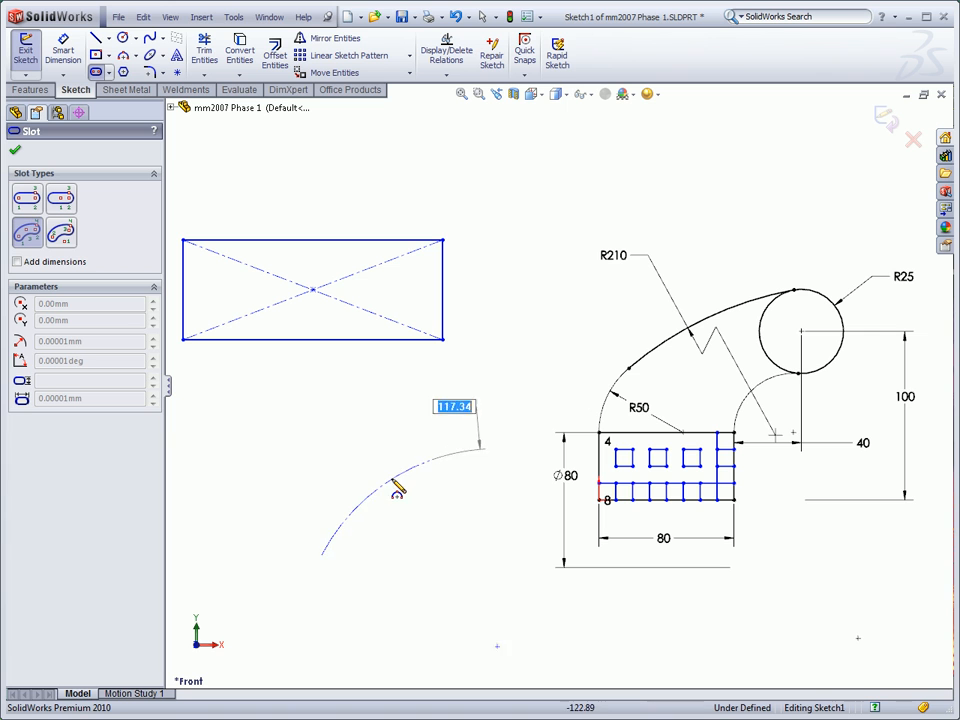
{"action": "left_click", "coordinate": [394, 490]}
{"action": "left_click", "coordinate": [405, 506]}
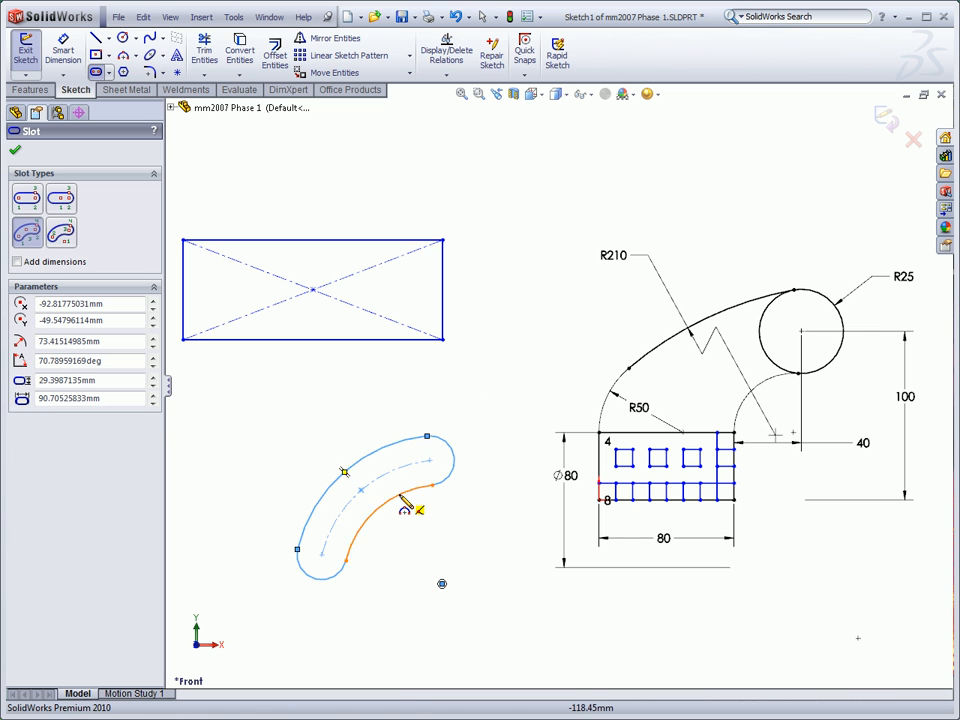
- Dimension the arc length of the slot's centreline between its end points, placing the dimension outside the slot's outer arc
{"action": "right_click", "coordinate": [404, 504]}
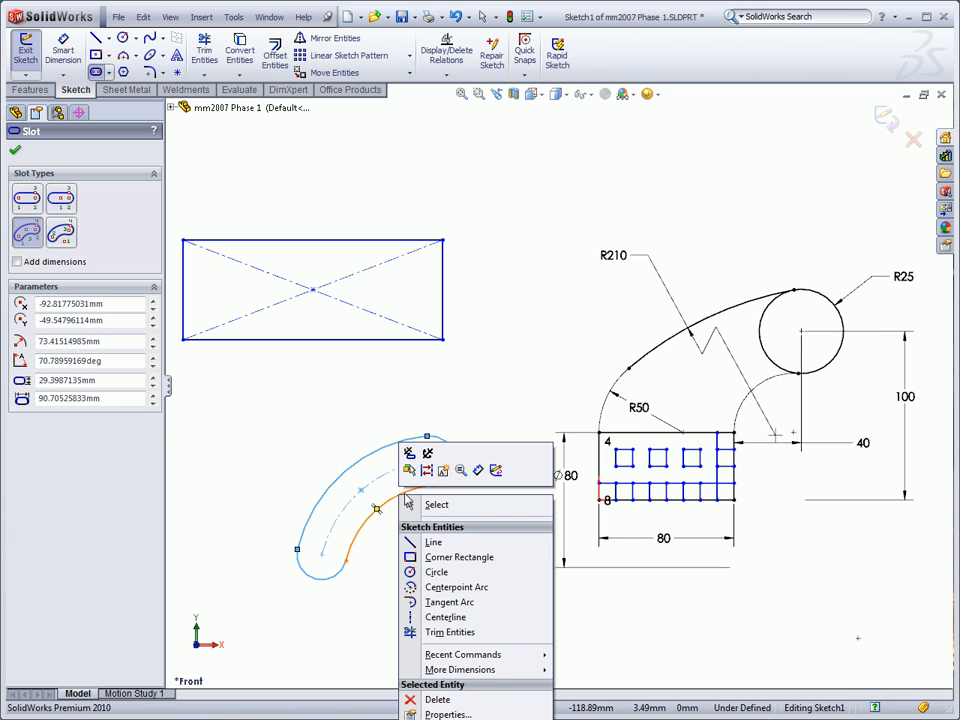
{"action": "left_click", "coordinate": [482, 469]}
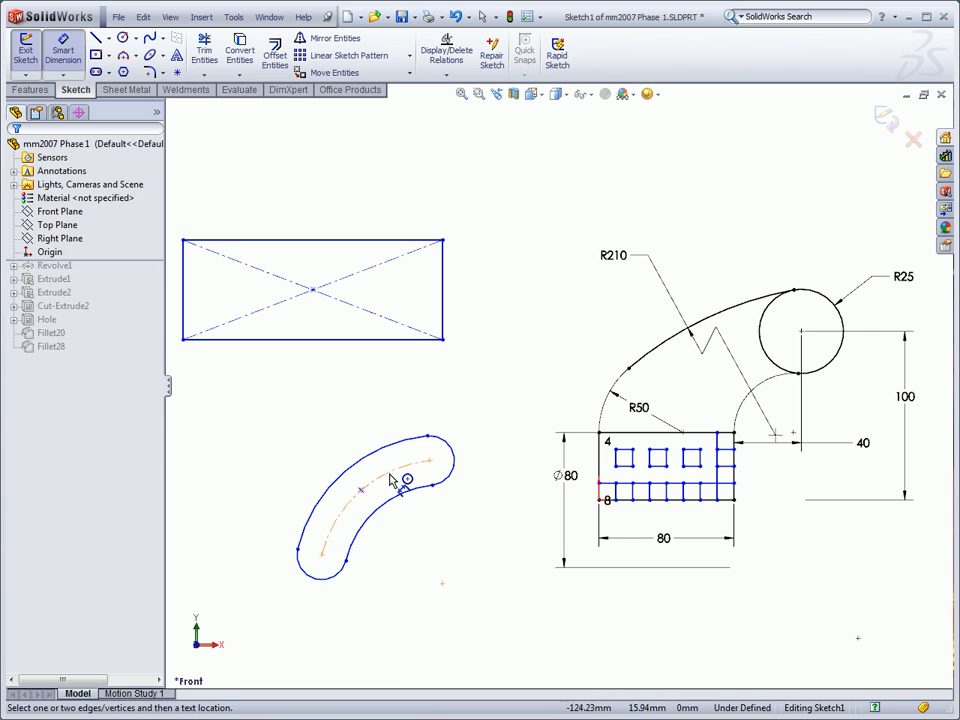
{"action": "left_click", "coordinate": [391, 481]}
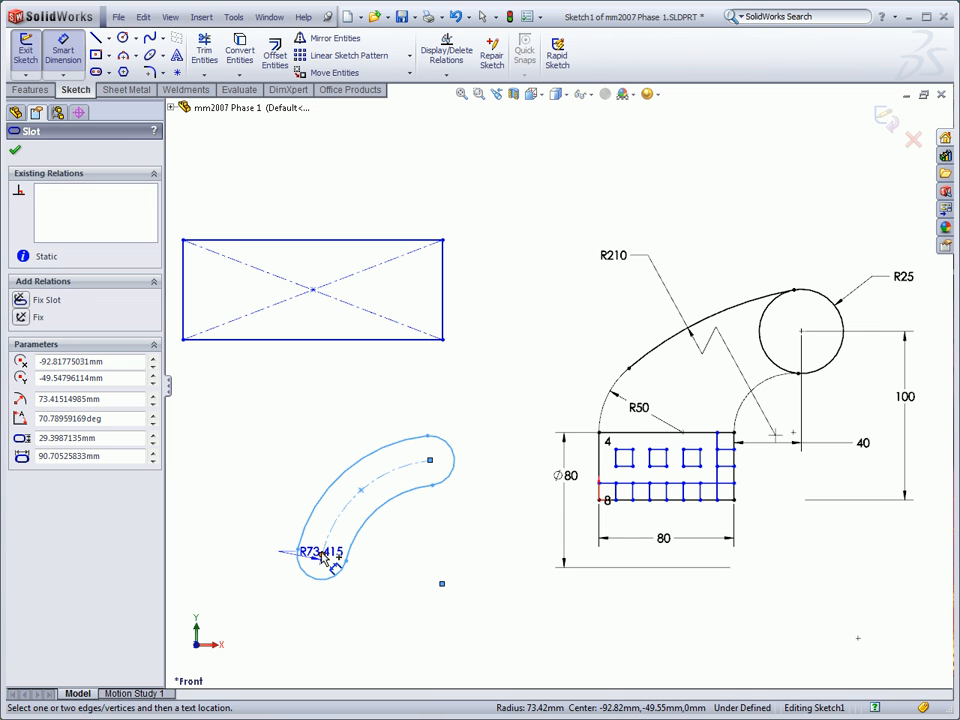
{"action": "left_click", "coordinate": [322, 553]}
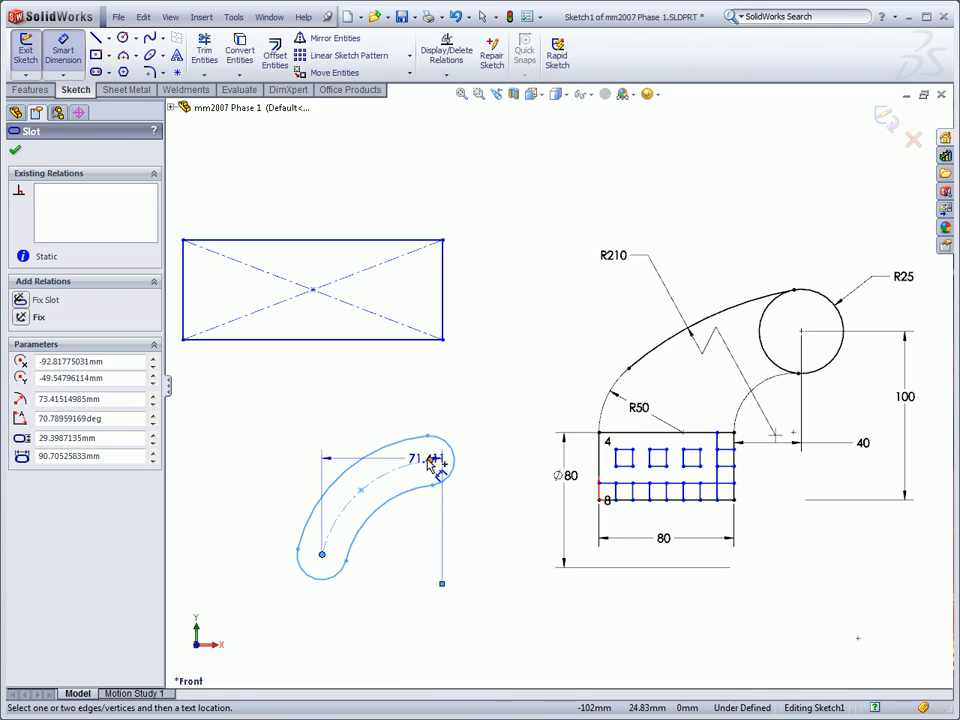
{"action": "left_click", "coordinate": [429, 460]}
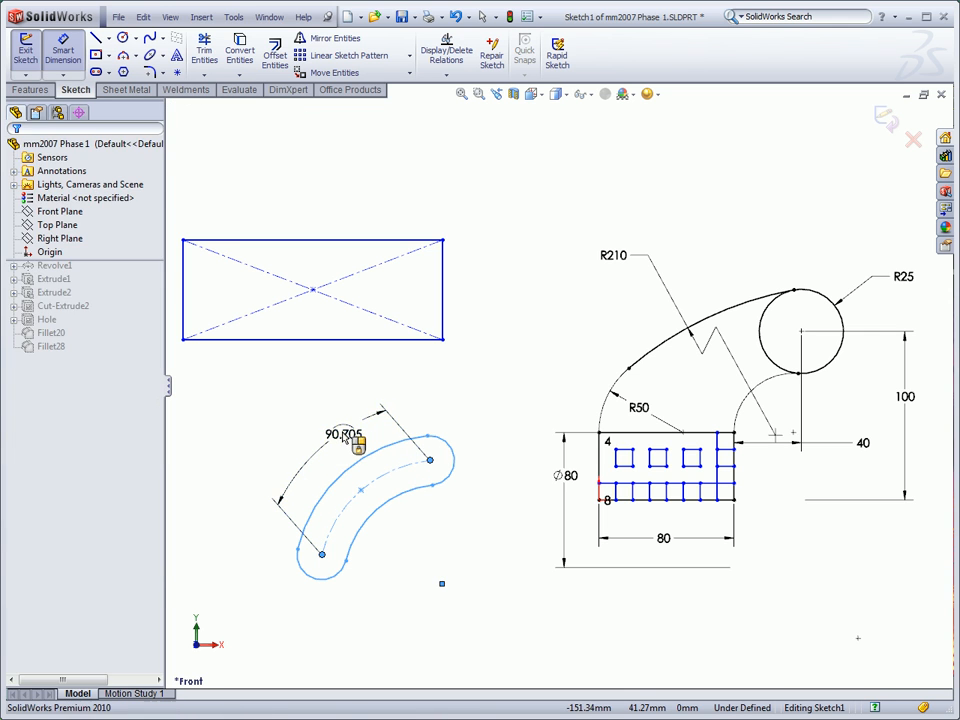
{"action": "left_click", "coordinate": [345, 437]}
{"action": "left_click_drag", "start_coordinate": [333, 407], "coordinate": [284, 414]}
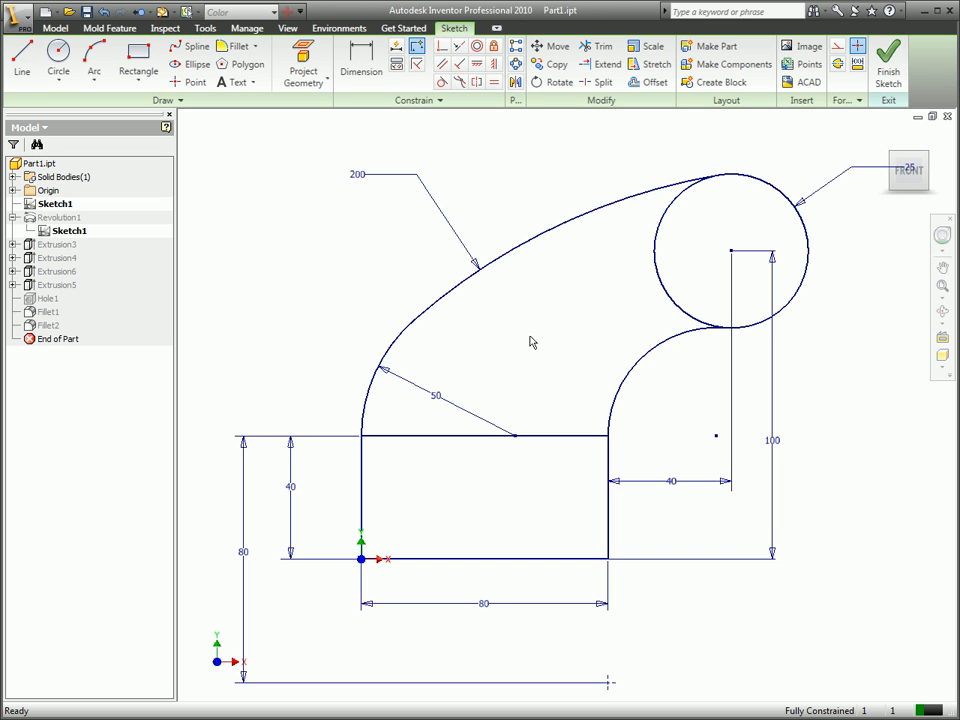
- In the Part1 sketch in Autodesk Inventor, set the large upper arc's radius to 250 mm
{"action": "double_click", "coordinate": [363, 182]}
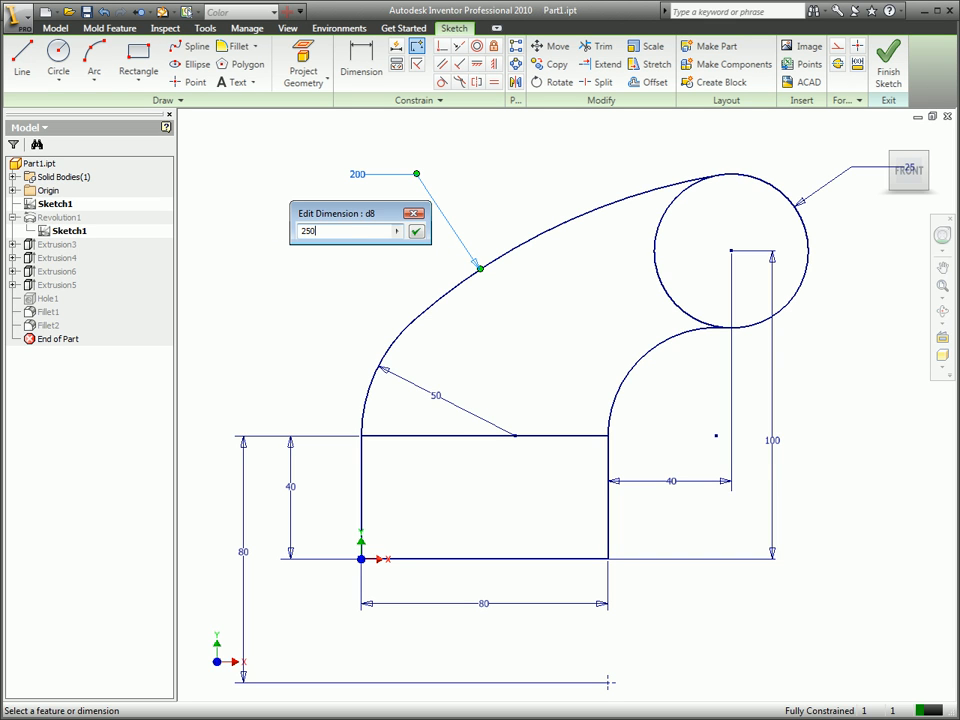
{"action": "type", "text": "250"}
{"action": "key", "text": "Return"}
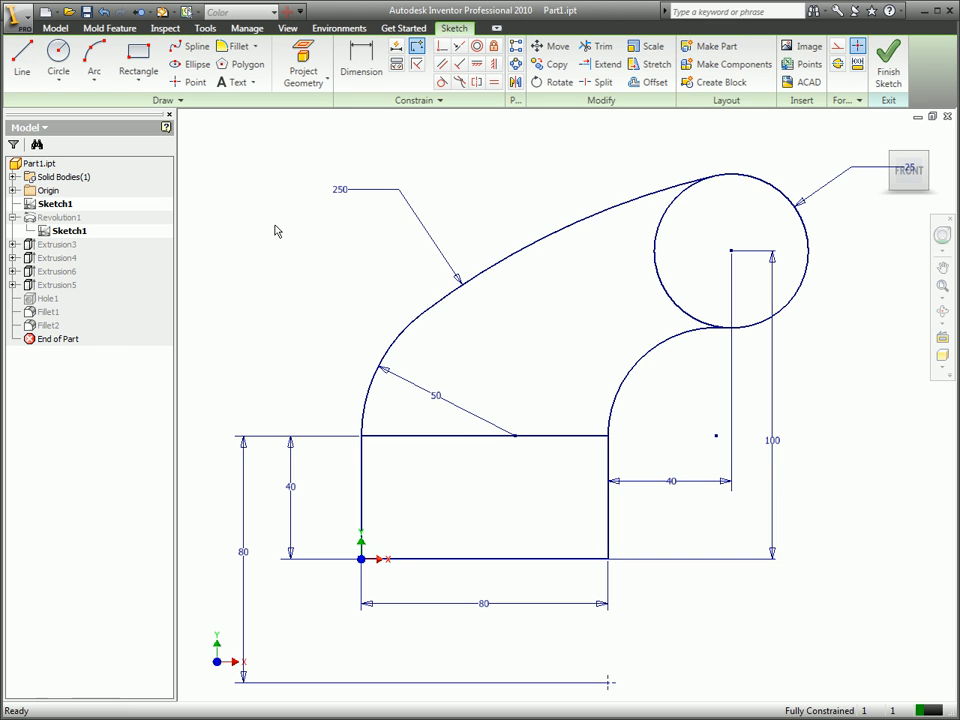
- Set the large upper arc's radius to 400 mm
{"action": "double_click", "coordinate": [339, 190]}
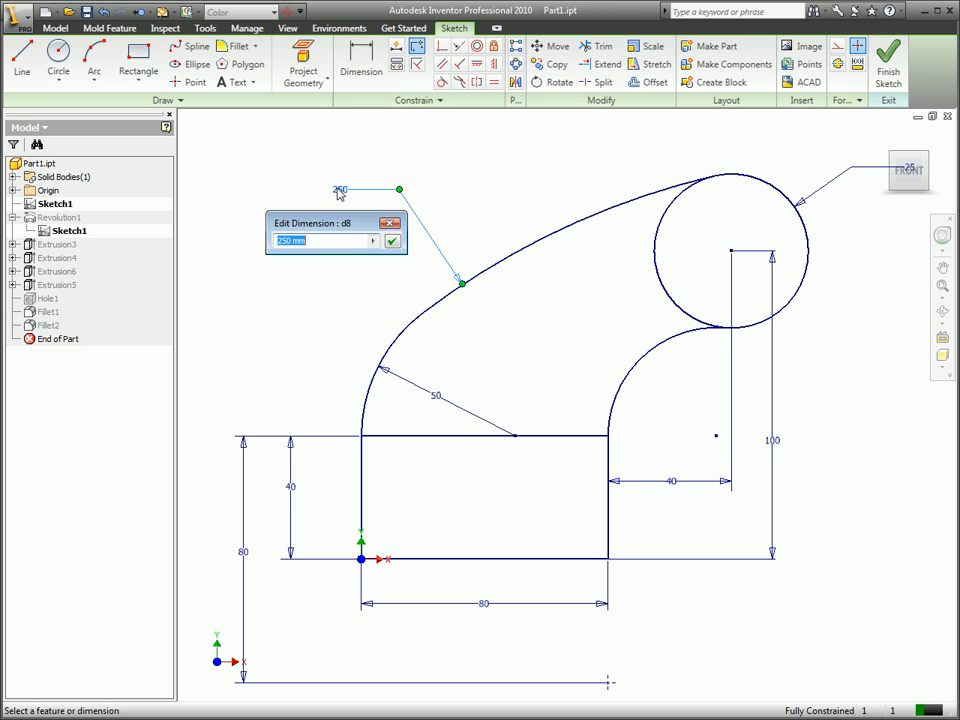
{"action": "type", "text": "400"}
{"action": "key", "text": "Return"}
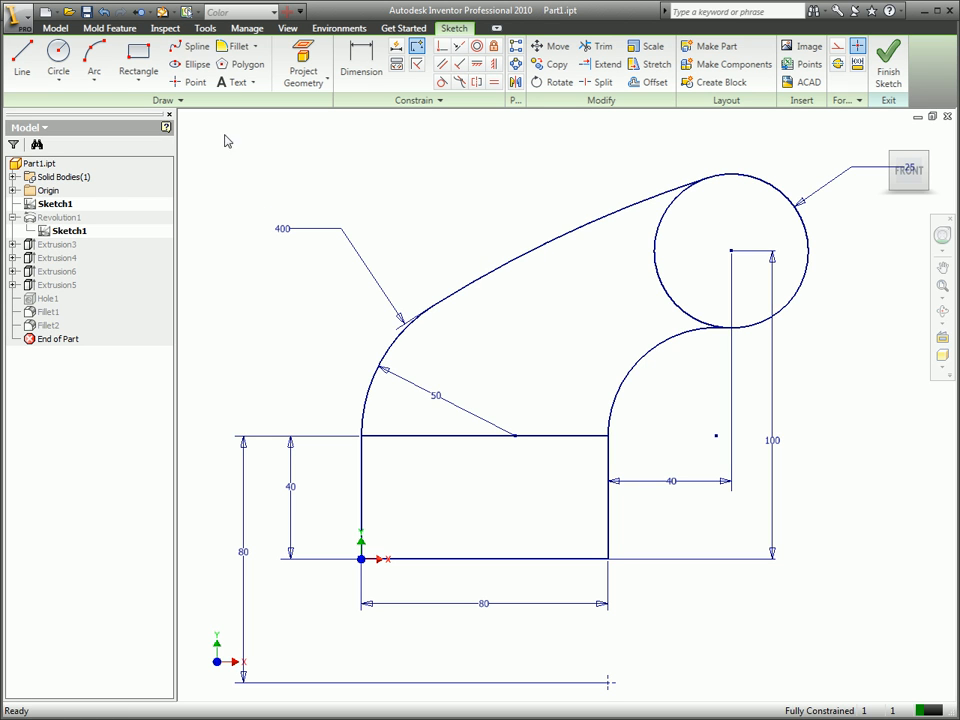
{"action": "left_click", "coordinate": [86, 11]}
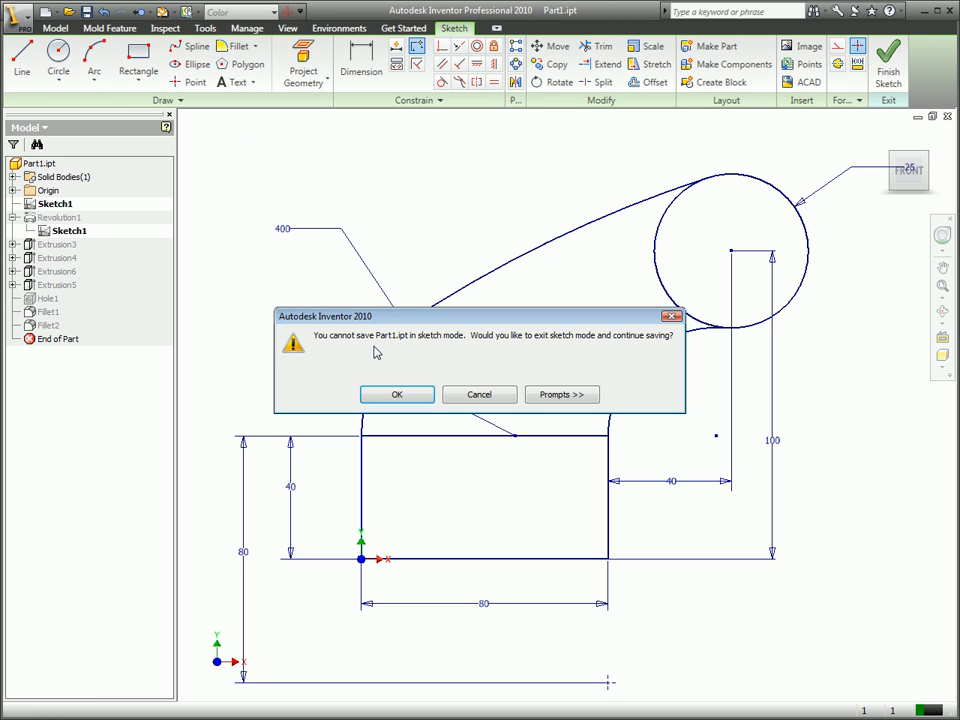
{"action": "left_click", "coordinate": [459, 394]}
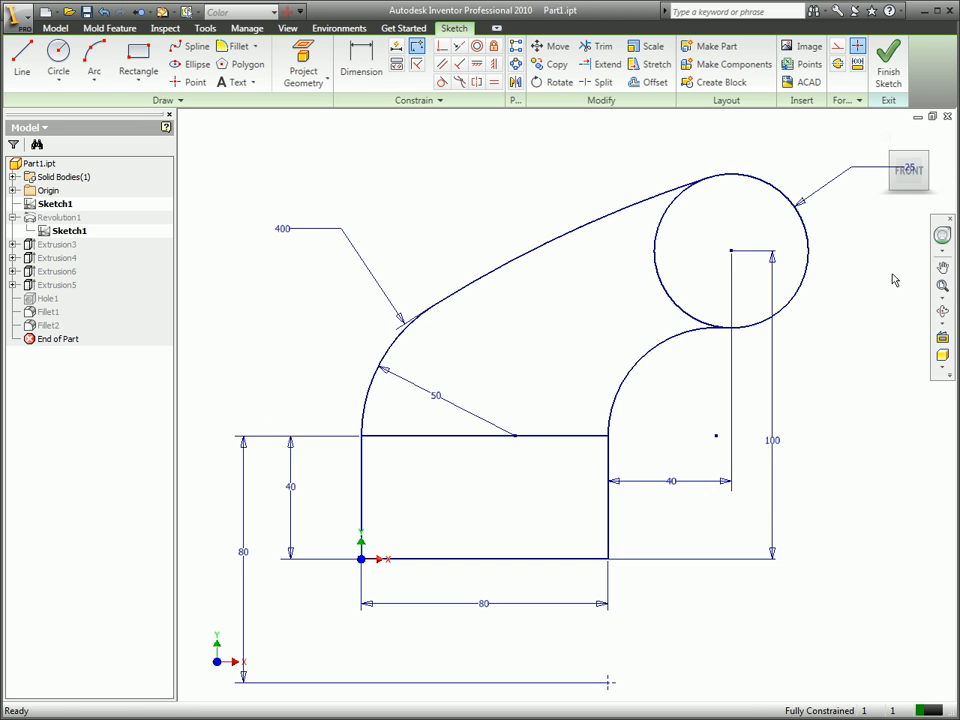
{"action": "left_click", "coordinate": [940, 287]}
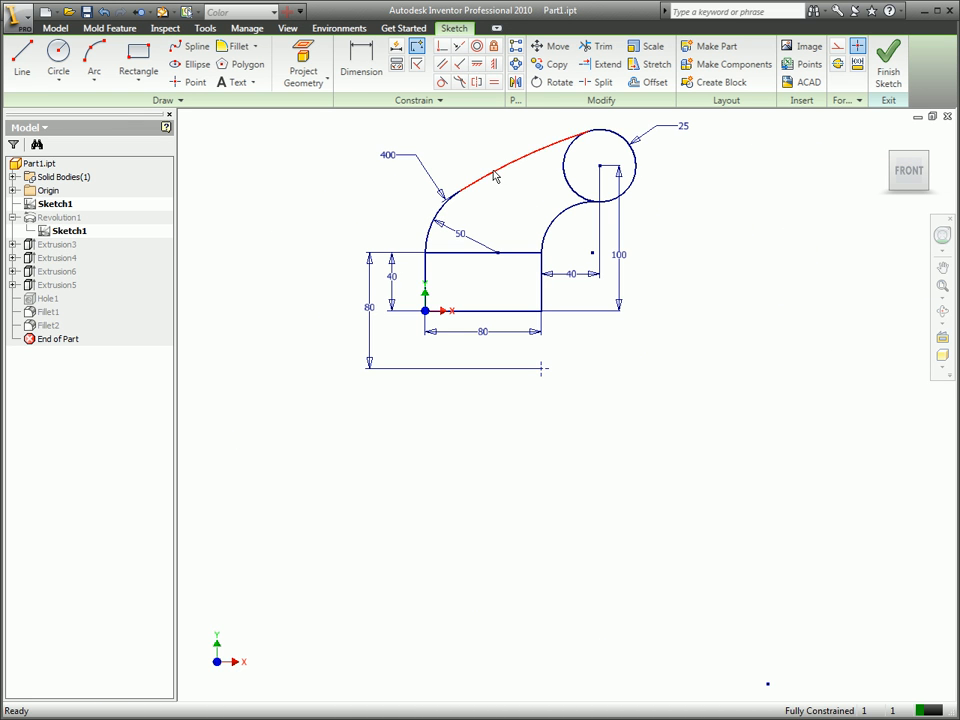
{"action": "scroll", "coordinate": [494, 177], "scroll_direction": "up", "scroll_amount": 4}
{"action": "scroll", "coordinate": [531, 227], "scroll_direction": "down", "scroll_amount": 2}
{"action": "middle_click_drag", "start_coordinate": [528, 236], "coordinate": [534, 314]}
{"action": "right_click", "coordinate": [437, 197]}
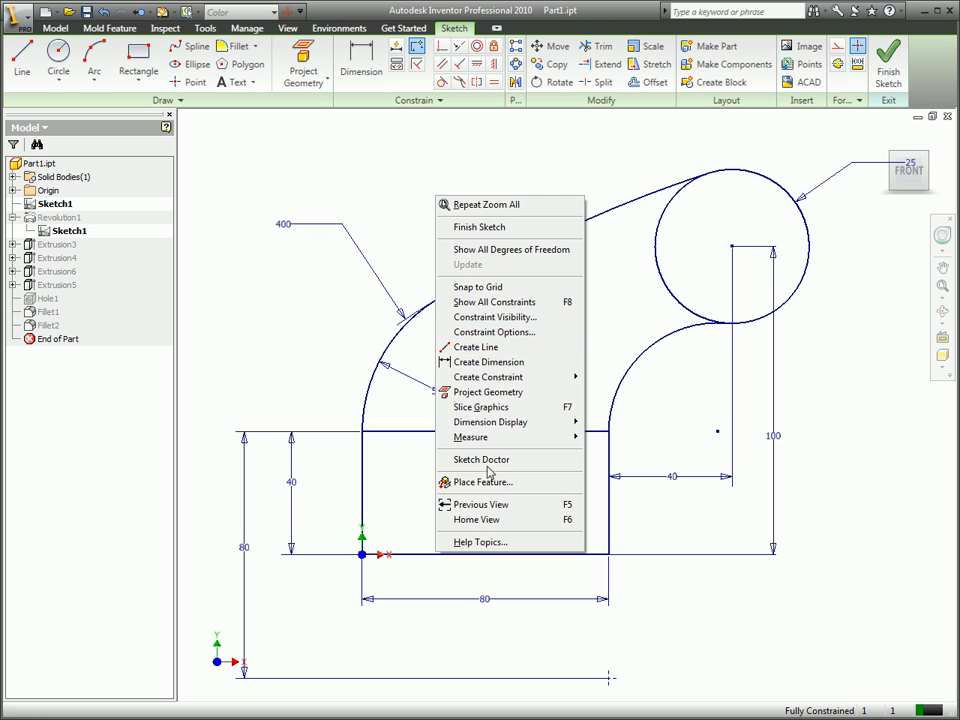
{"action": "left_click", "coordinate": [346, 167]}
- Sketch a small circle inside the rectangle, with its centre about 18.2 mm below the upper edge
{"action": "left_click", "coordinate": [58, 60]}
{"action": "left_click", "coordinate": [421, 487]}
{"action": "left_click", "coordinate": [427, 515]}
{"action": "key", "text": "Escape"}
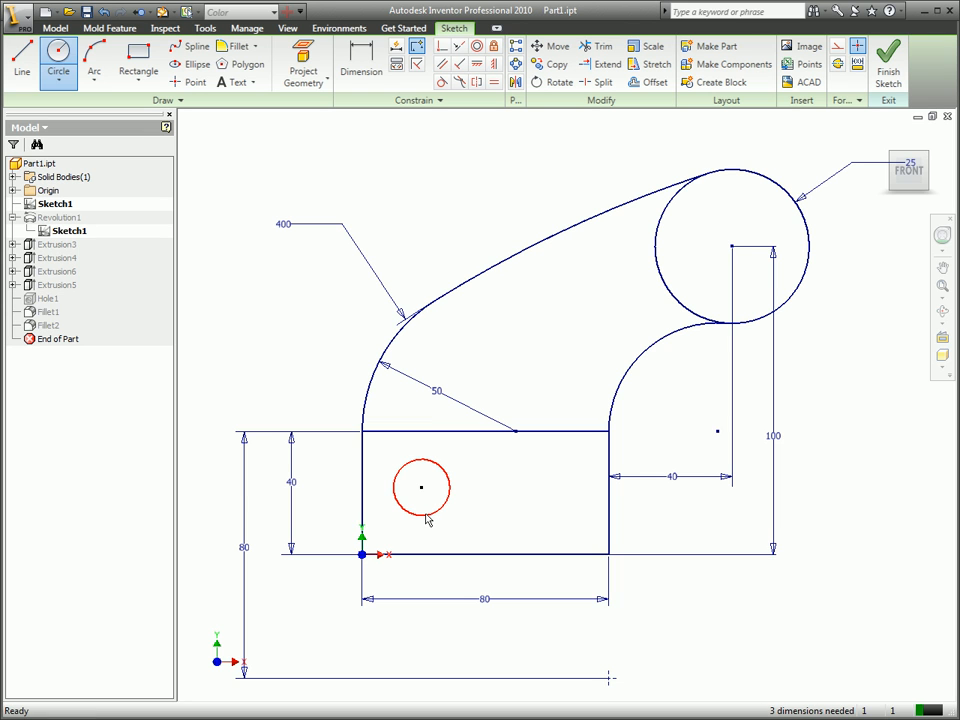
- Dimension the small circle's centre from the rectangle's upper edge and try to set the distance to 0
{"action": "left_click", "coordinate": [430, 431]}
{"action": "left_click", "coordinate": [425, 466]}
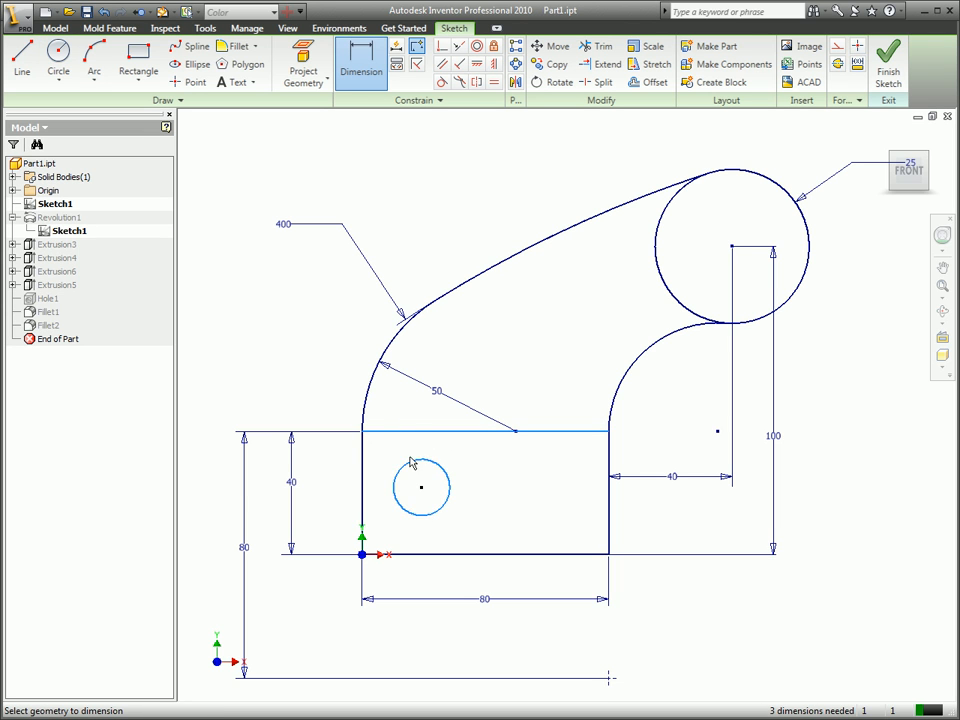
{"action": "left_click", "coordinate": [338, 480]}
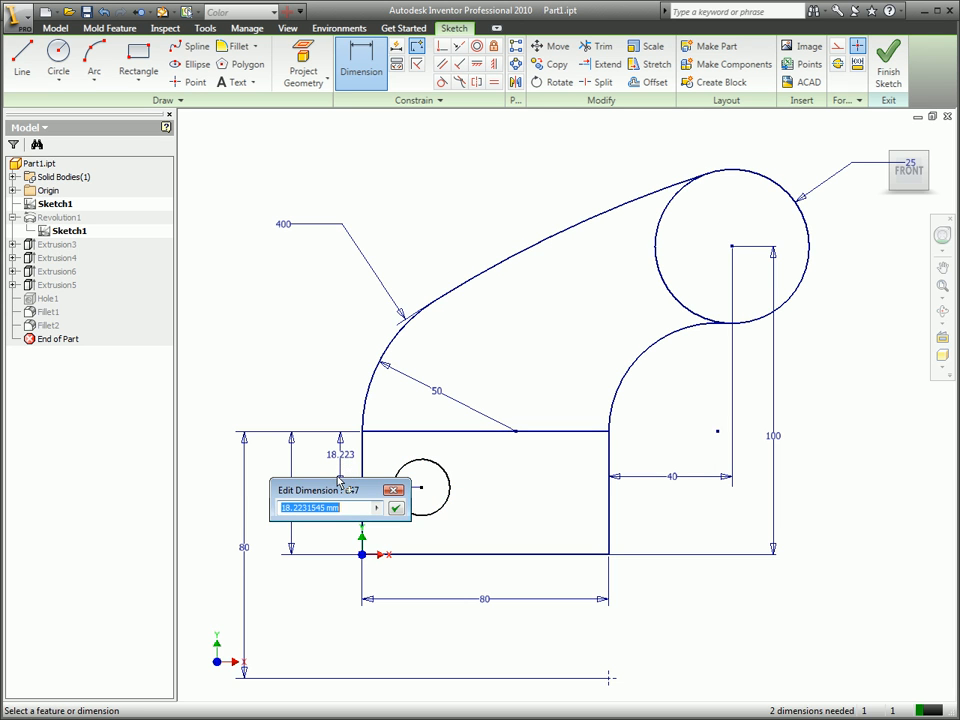
{"action": "type", "text": "0"}
{"action": "key", "text": "Return"}
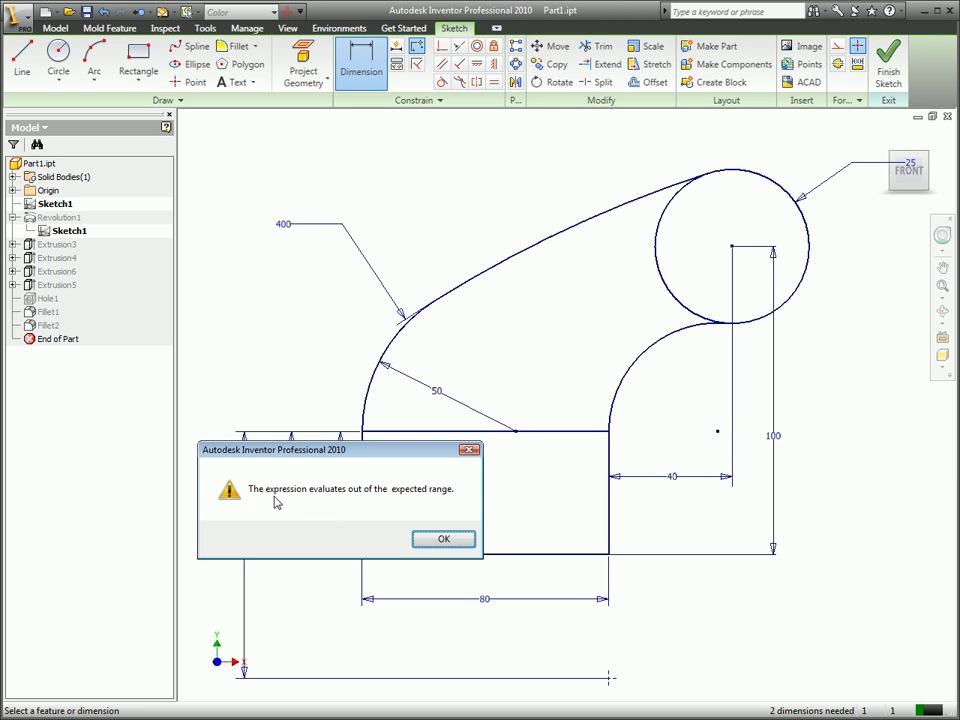
- Discard the zero-distance entry and delete the small circle together with its dimension
{"action": "left_click", "coordinate": [443, 539]}
{"action": "key", "text": "Escape"}
{"action": "key", "text": "Escape"}
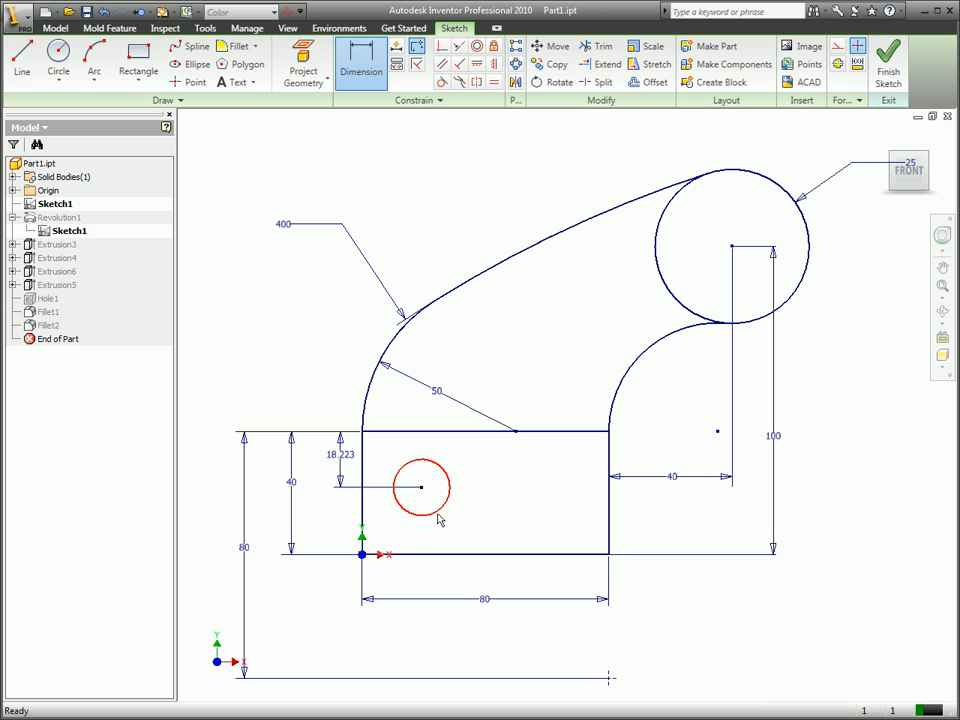
{"action": "key", "text": "Delete"}
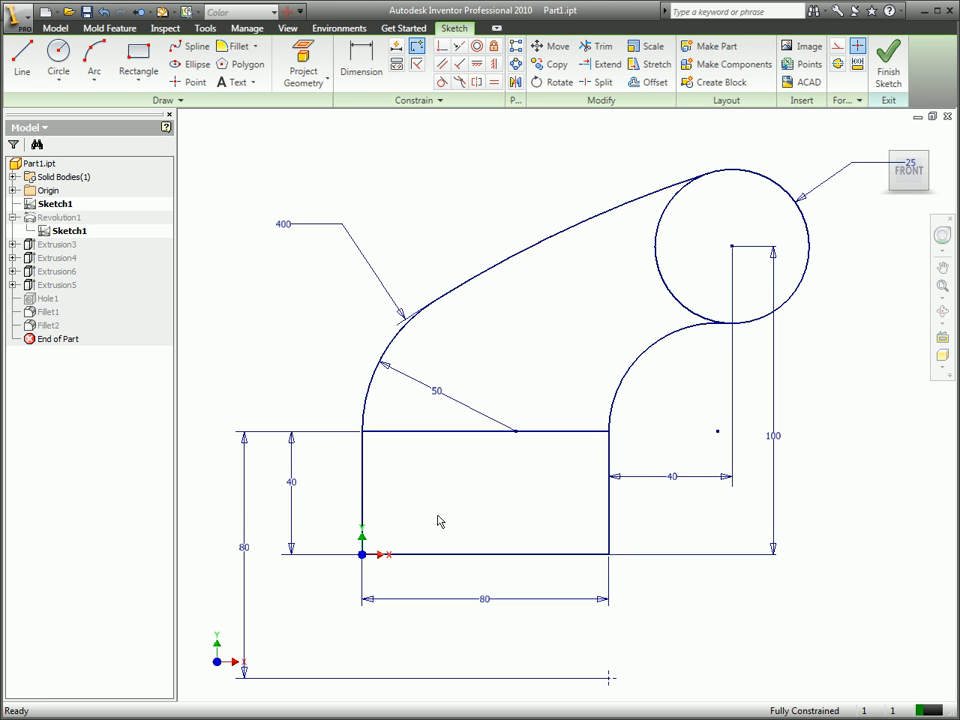
- Create a rectangular pattern of the rectangle's left edge along its upper edge with 8 instances spaced 10 mm apart
{"action": "left_click", "coordinate": [516, 46]}
{"action": "left_click", "coordinate": [363, 509]}
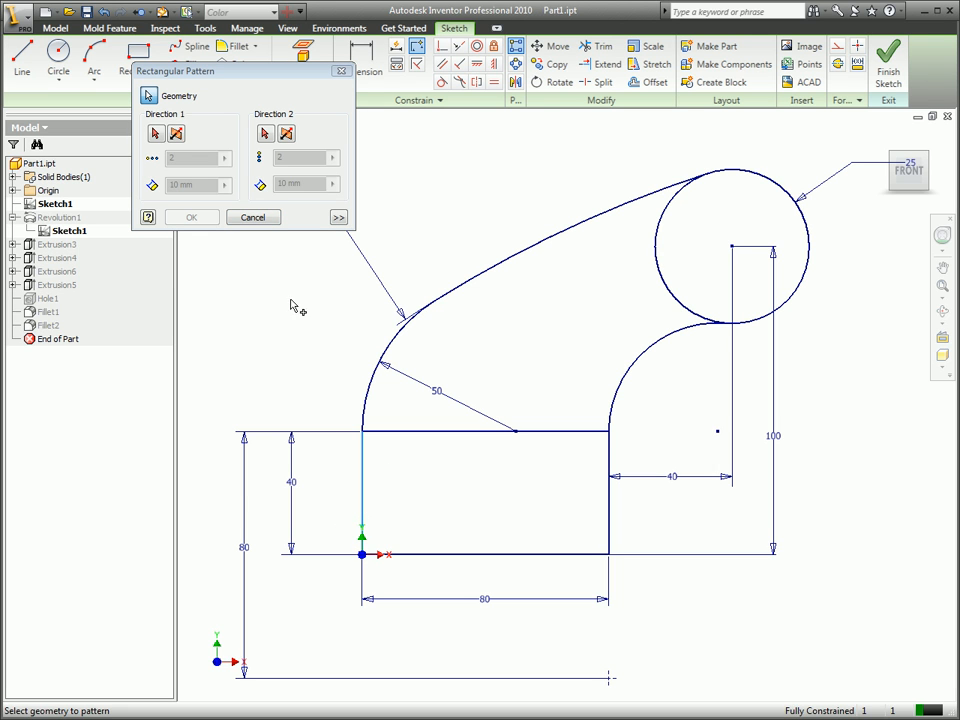
{"action": "left_click", "coordinate": [156, 136]}
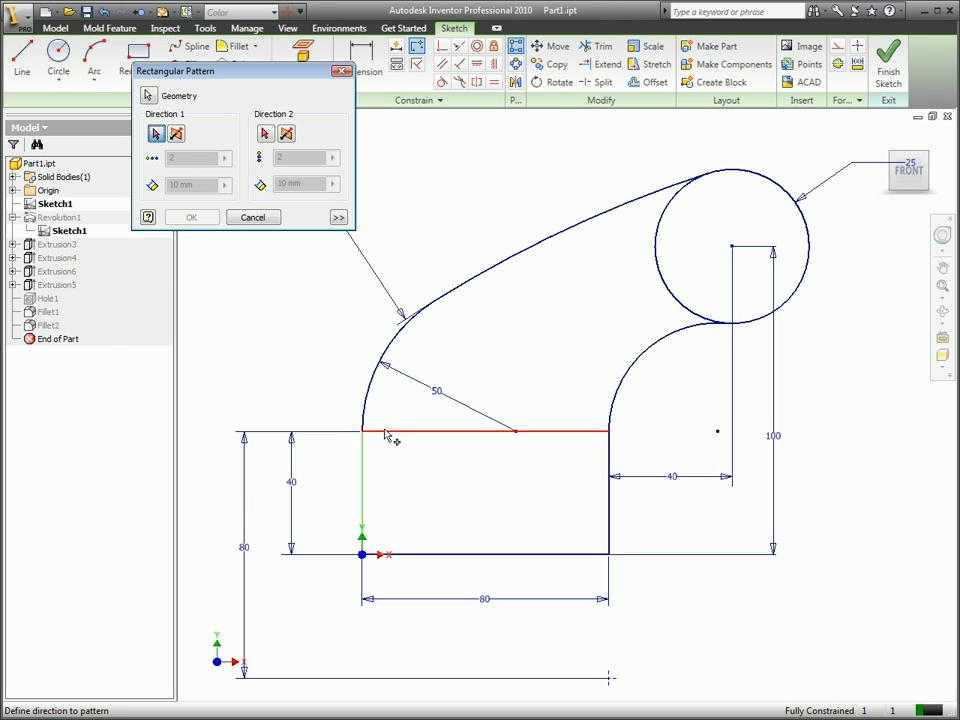
{"action": "left_click", "coordinate": [386, 432]}
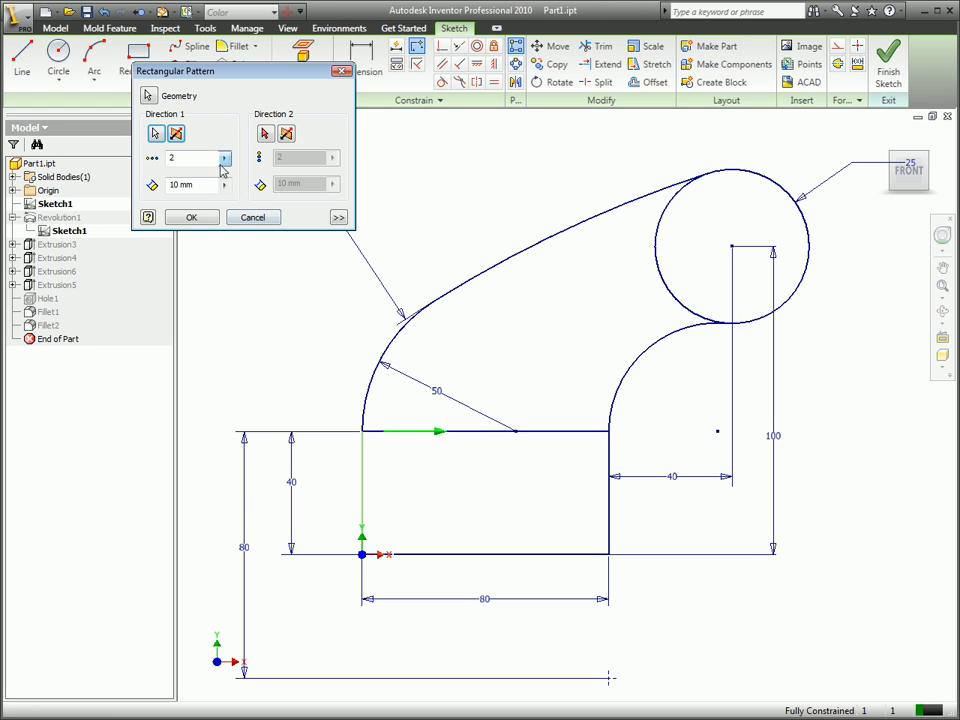
{"action": "double_click", "coordinate": [170, 160]}
{"action": "type", "text": "8"}
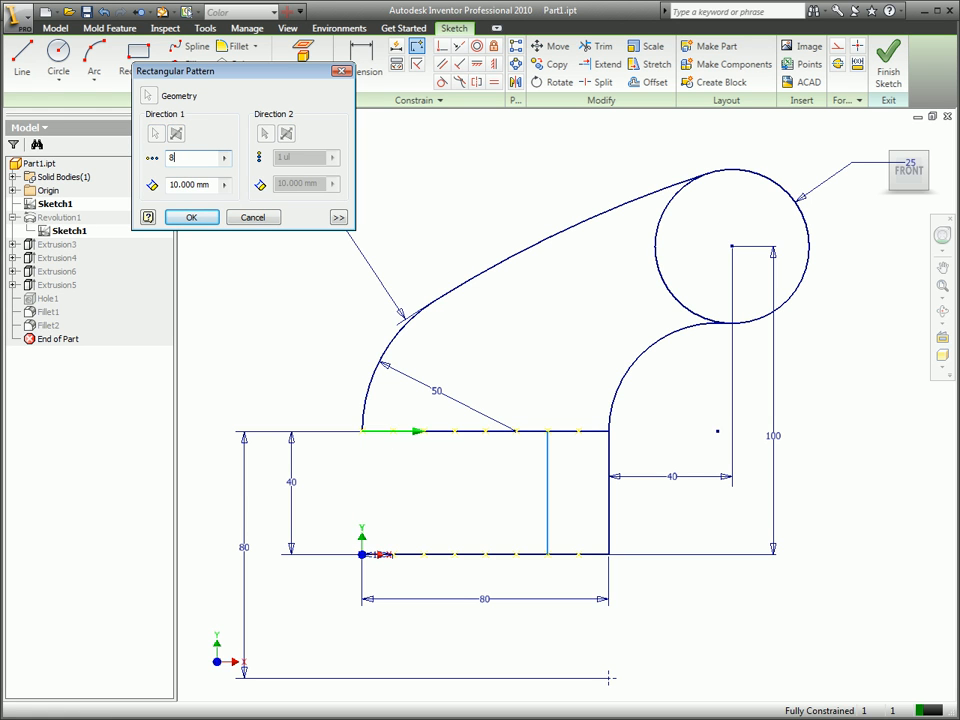
{"action": "left_click", "coordinate": [190, 217]}
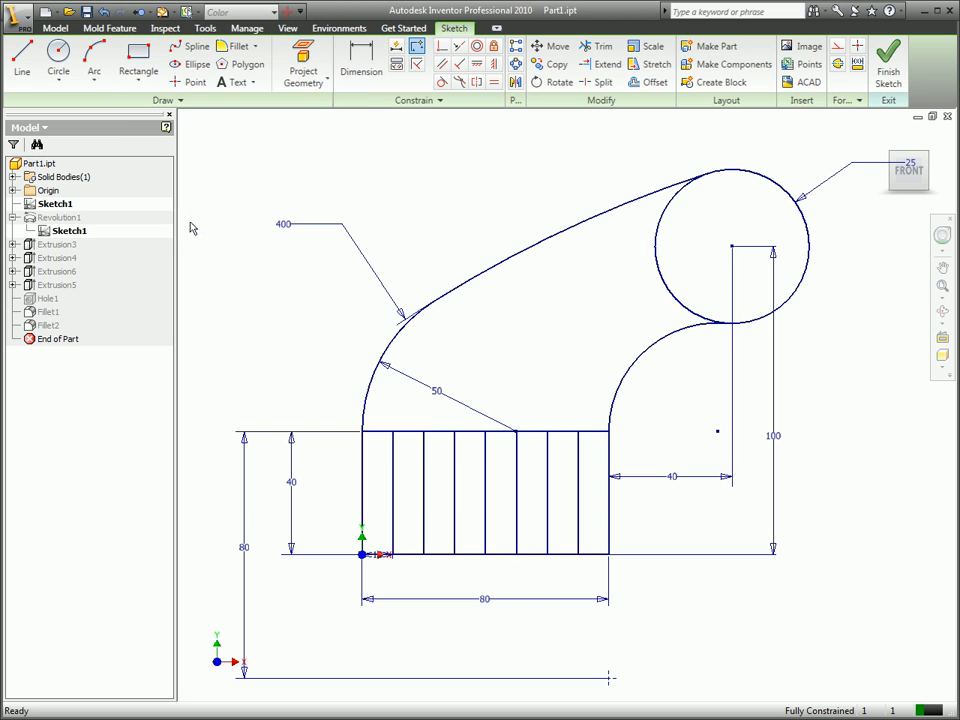
- Pattern the rectangle's upper edge downward along its left edge with 4 instances spaced 10 mm apart
{"action": "left_click", "coordinate": [516, 46]}
{"action": "left_click", "coordinate": [477, 433]}
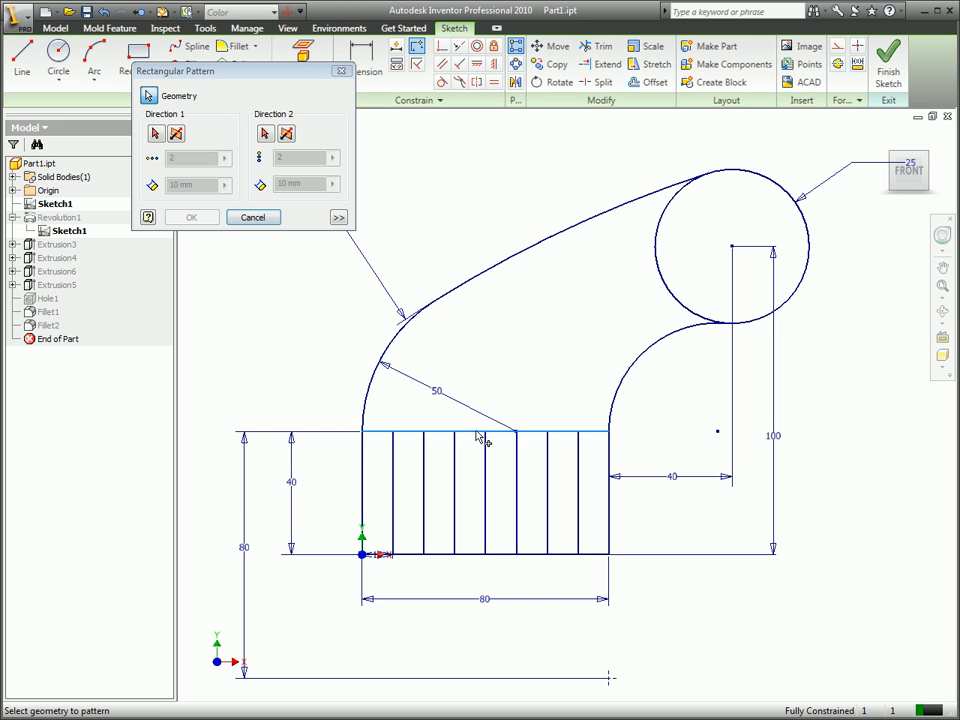
{"action": "left_click", "coordinate": [155, 133]}
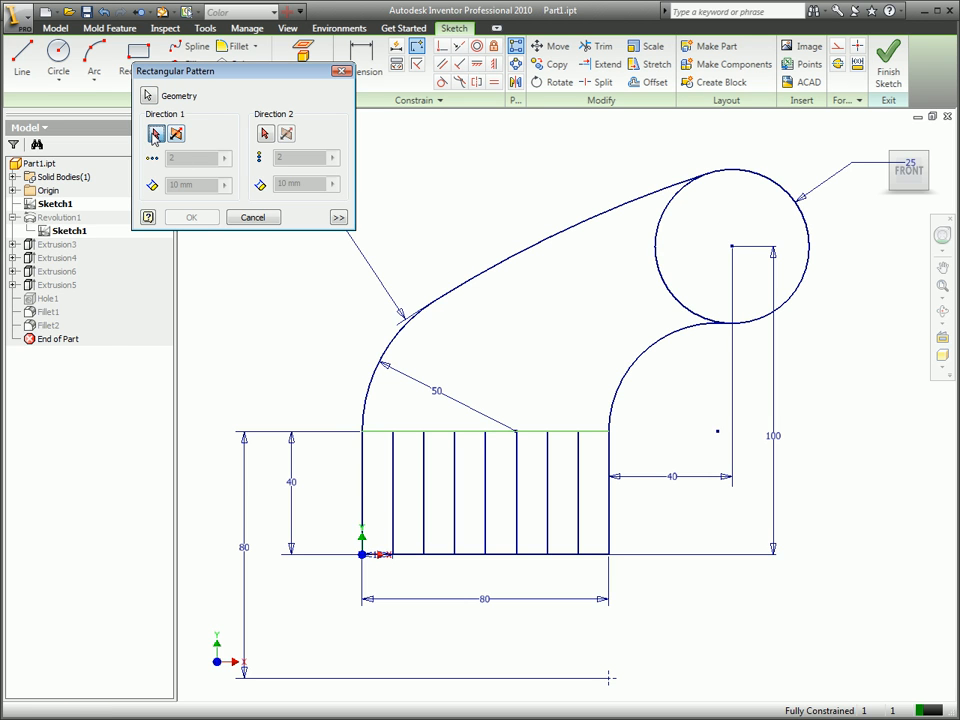
{"action": "left_click", "coordinate": [363, 476]}
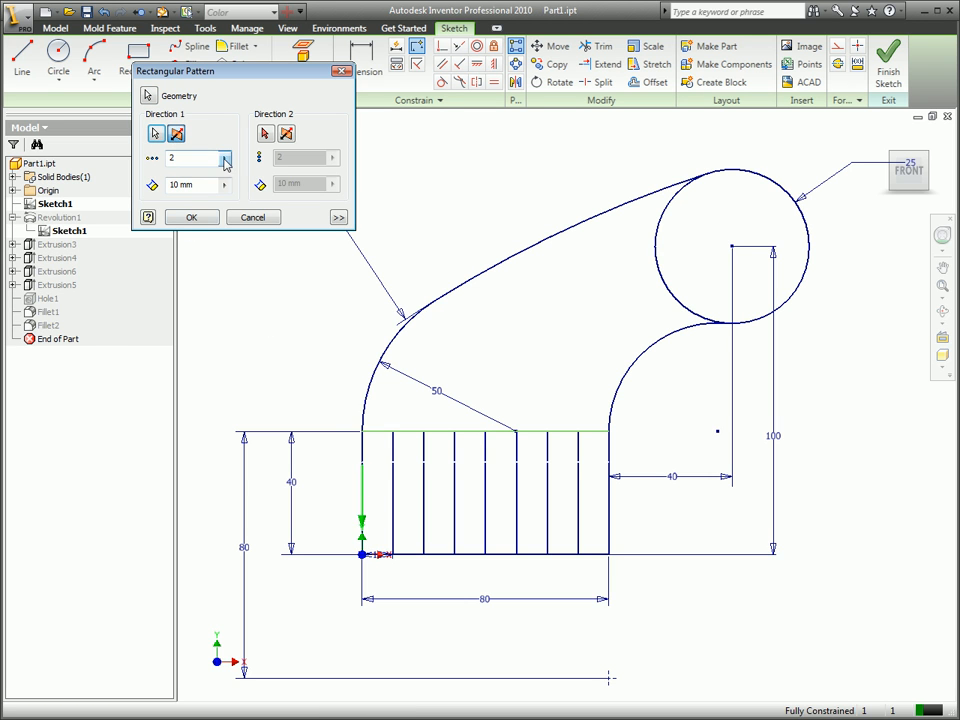
{"action": "double_click", "coordinate": [168, 161]}
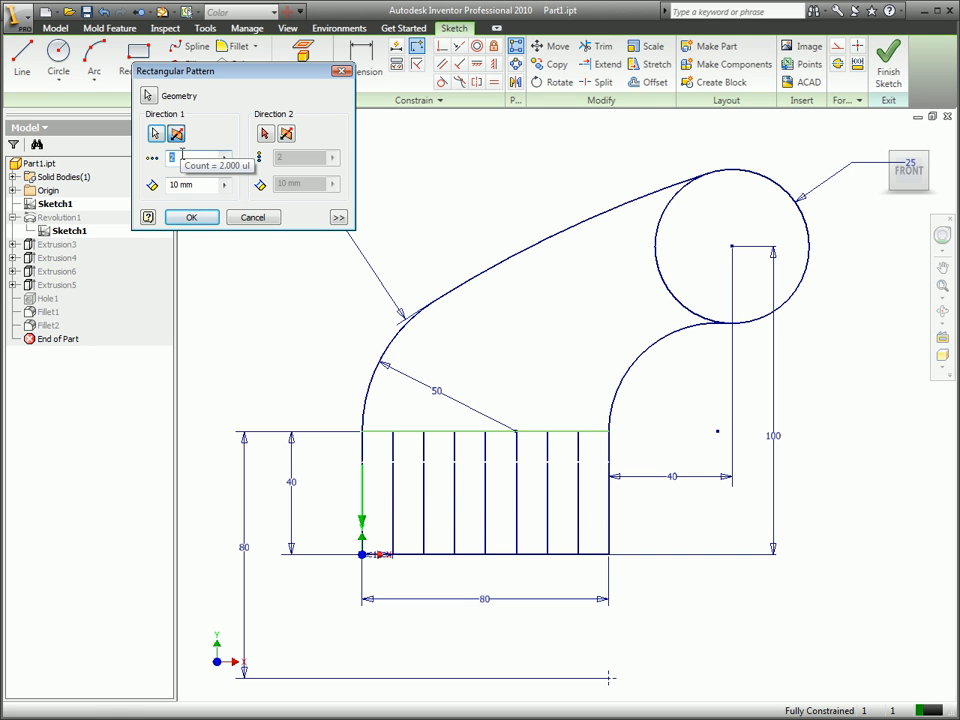
{"action": "left_click", "coordinate": [190, 217]}
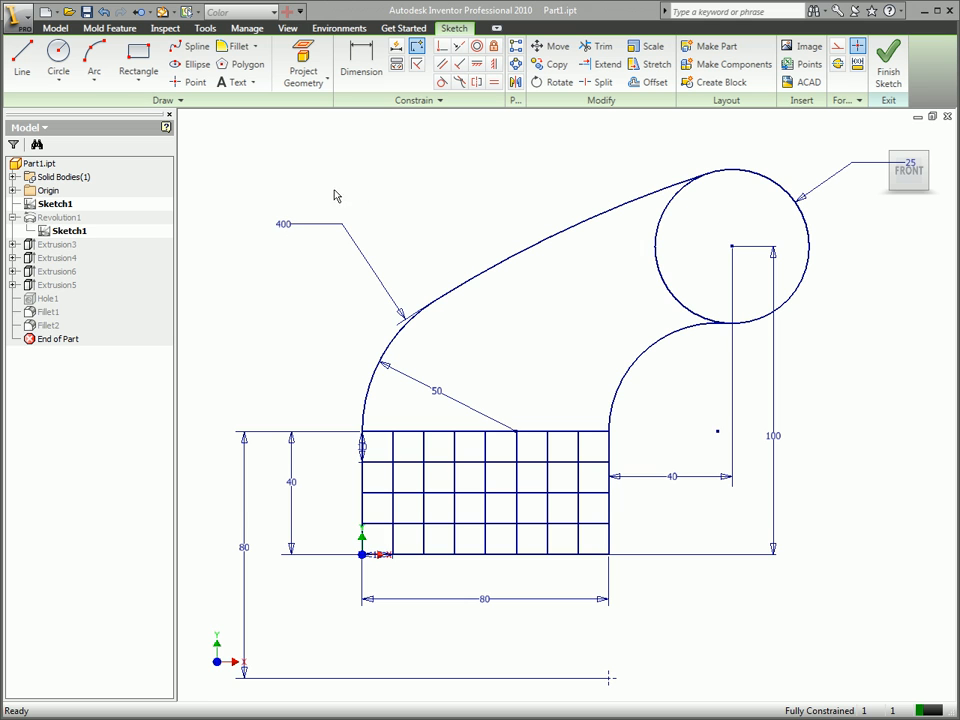
- Trim the uppermost segment of the rectangle's right edge
{"action": "left_click", "coordinate": [595, 46]}
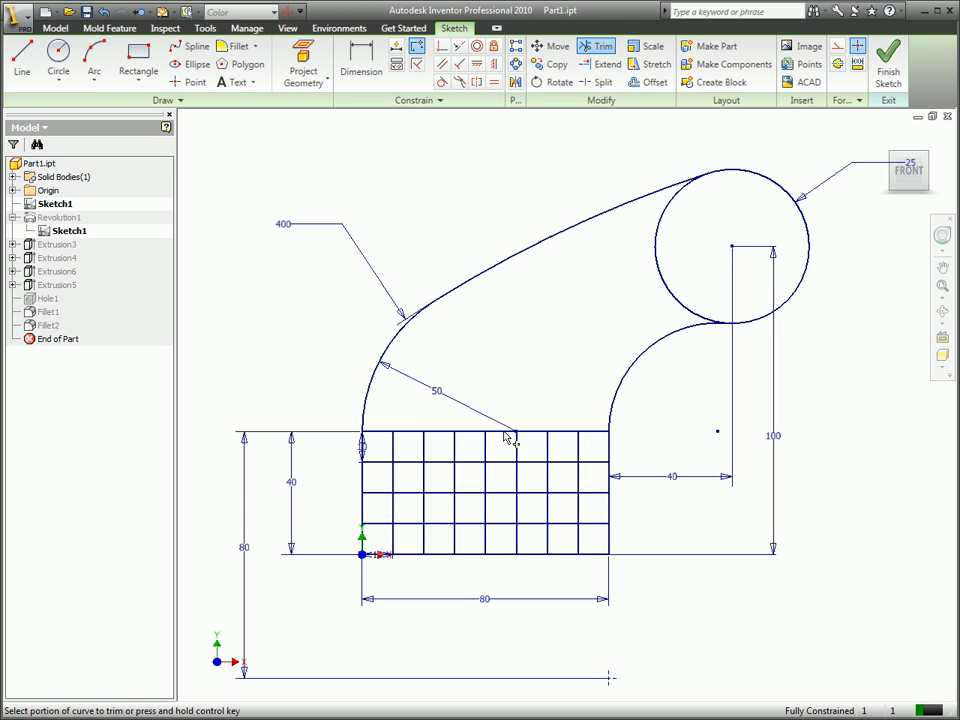
{"action": "left_click", "coordinate": [610, 452]}
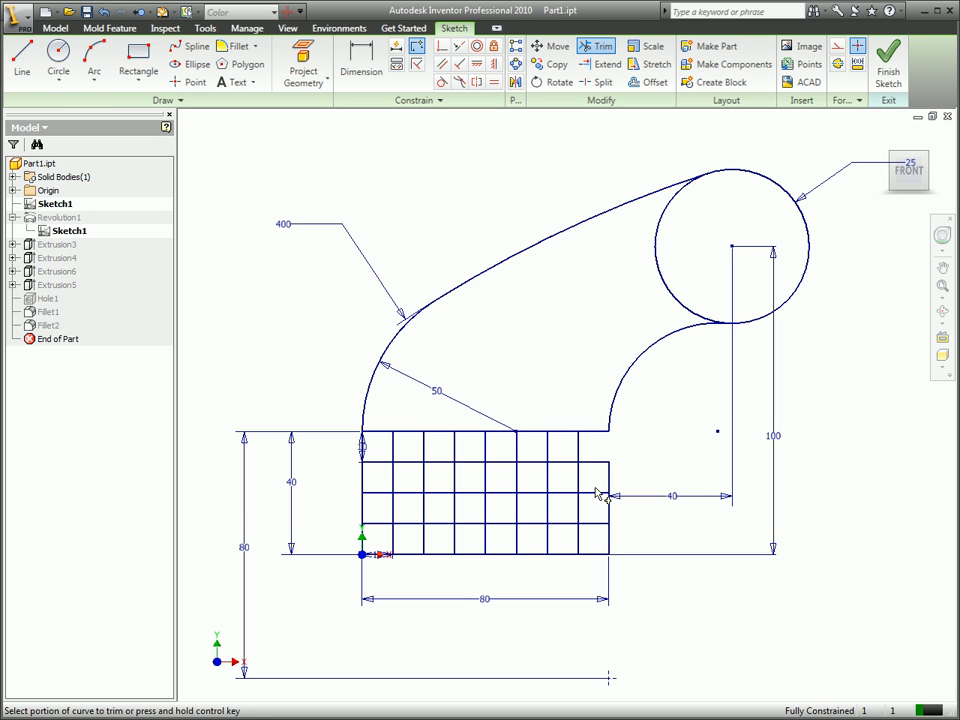